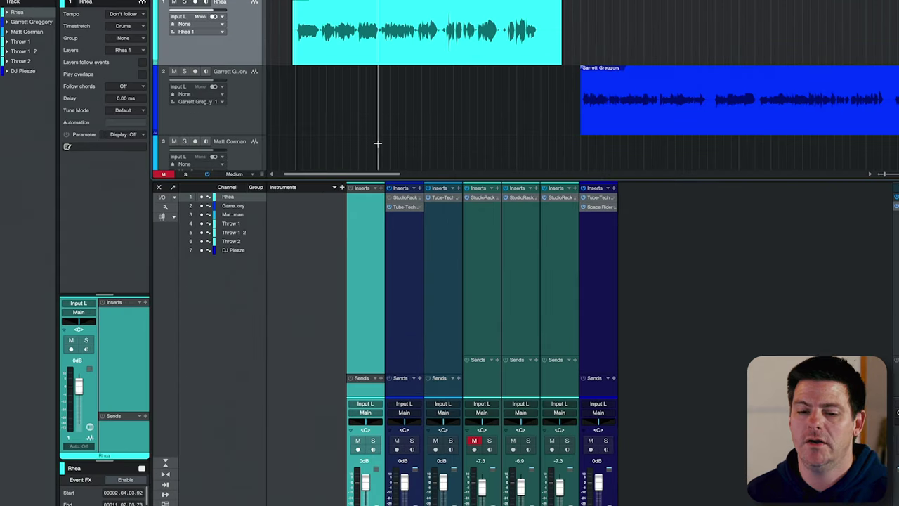
Step: Insert Pro-Q 3 on the first vocal track and add an 18 dB/oct low cut at about 78 Hz, comparing against bypass
click(143, 303)
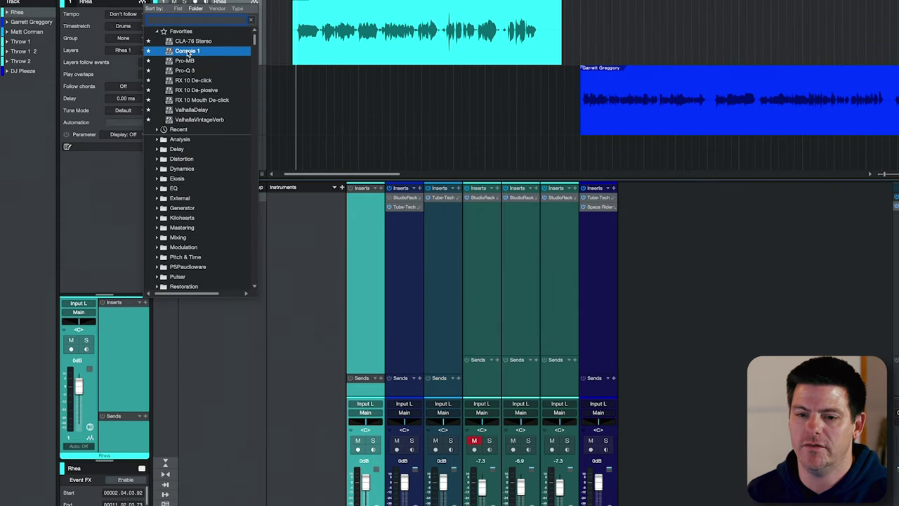
click(185, 70)
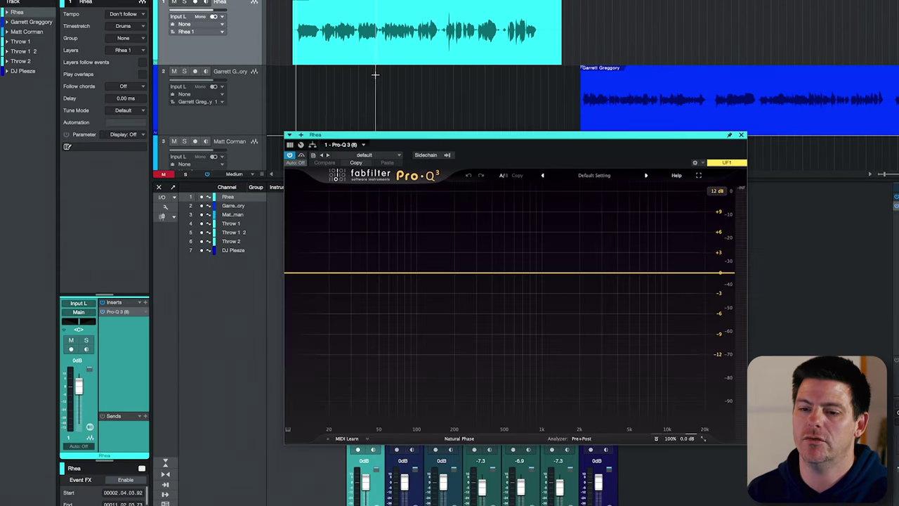
drag(305, 274, 390, 273)
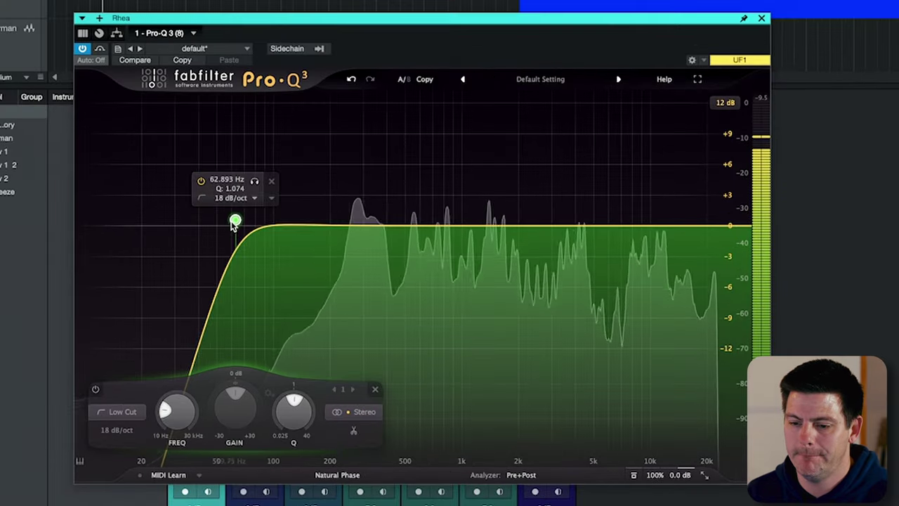
drag(385, 274, 483, 266)
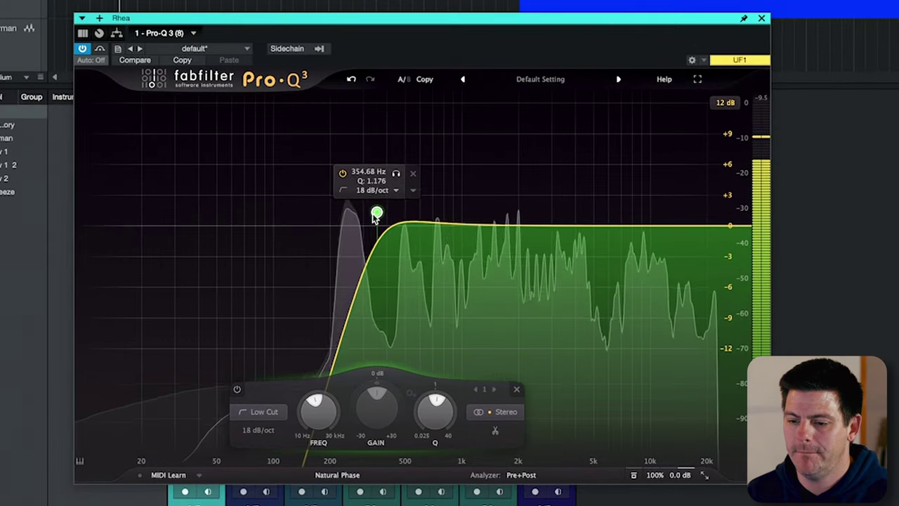
drag(374, 216, 275, 221)
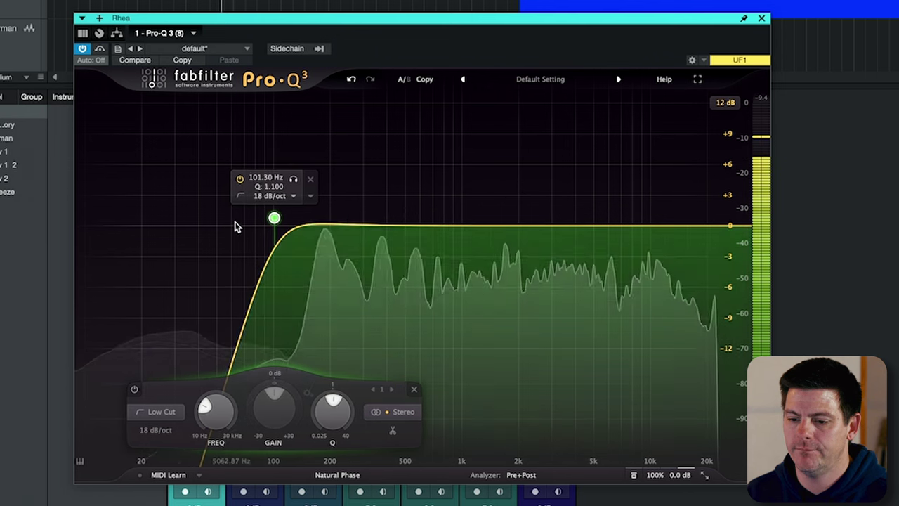
click(100, 48)
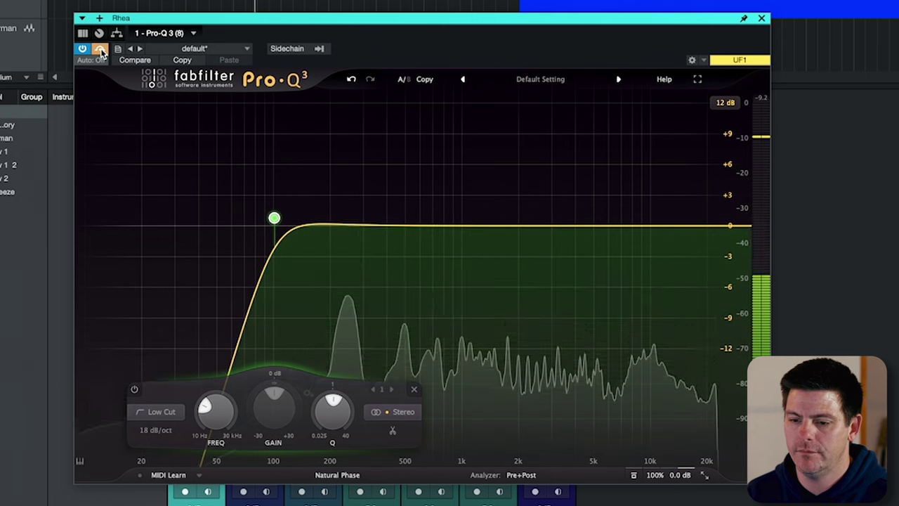
drag(275, 217, 253, 217)
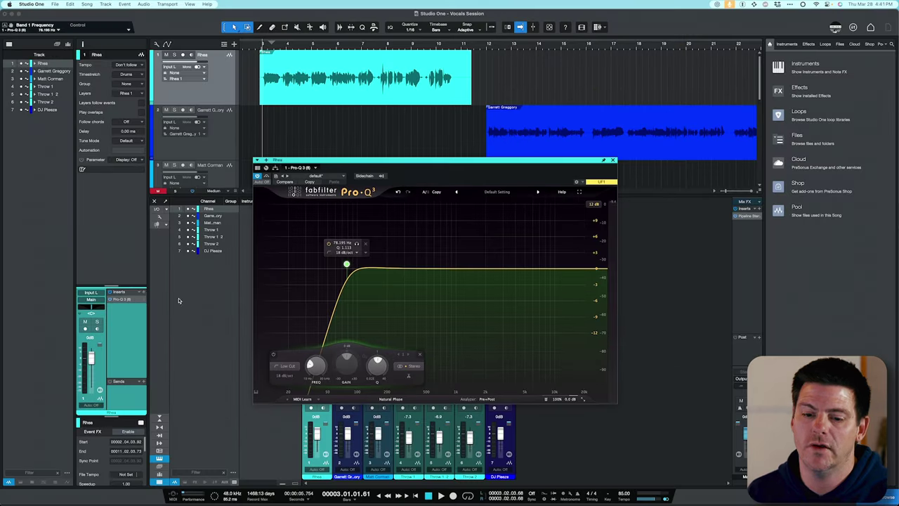
Step: Find the Auto-Tune Vocal EQ plug-in and insert it after the Pro-Q 3, moving its window clear for editing
click(142, 291)
text(v)
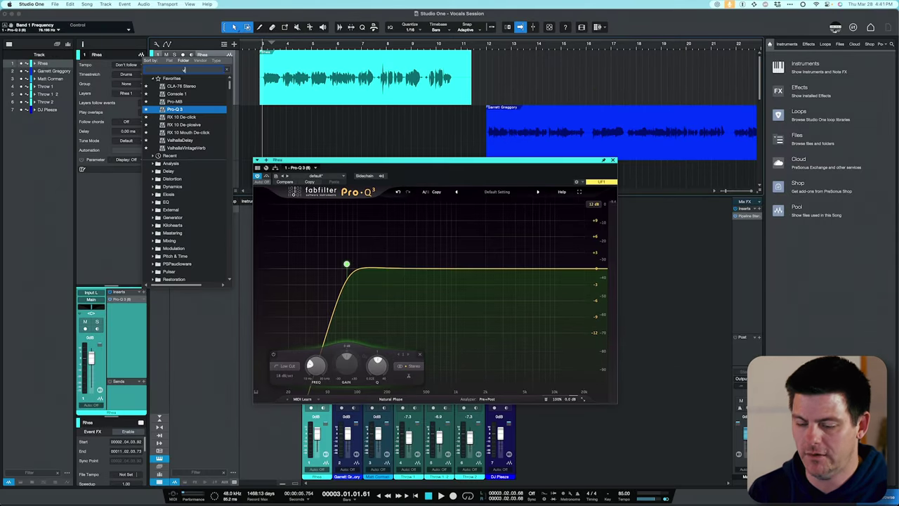
text(ocal eq)
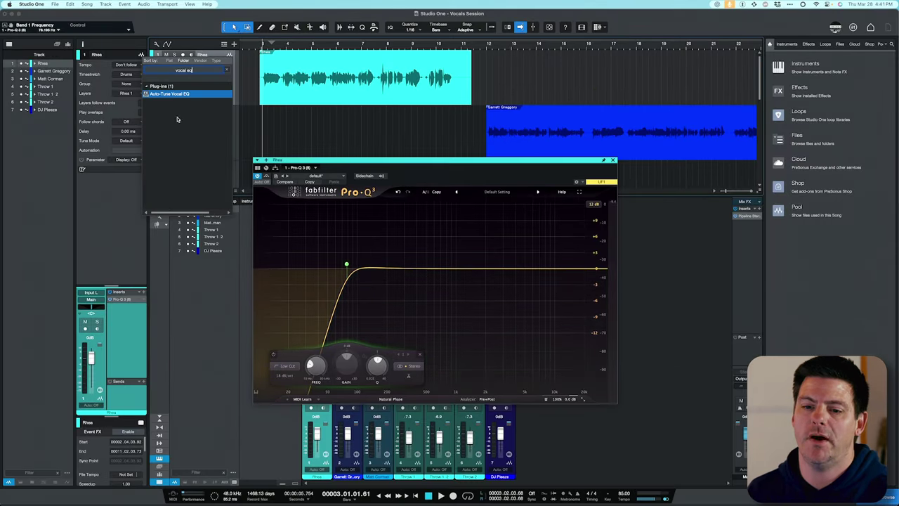
double_click(174, 92)
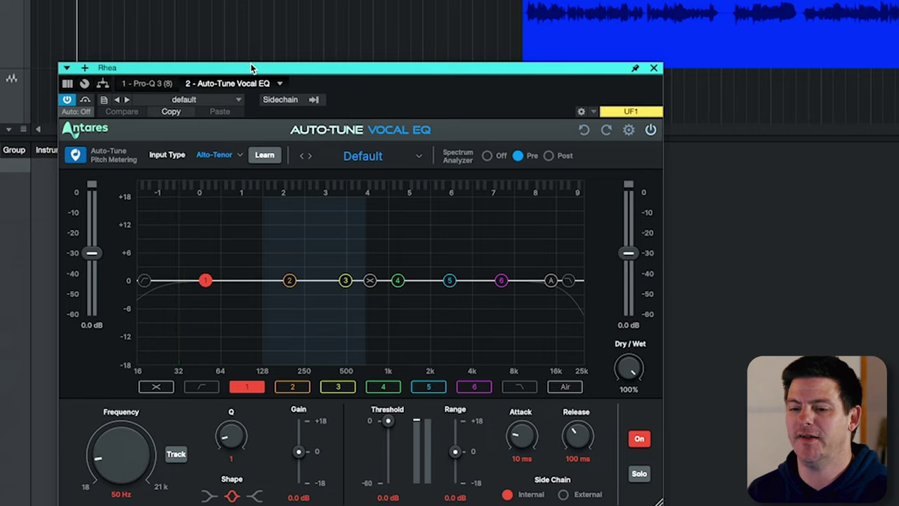
drag(251, 63, 270, 7)
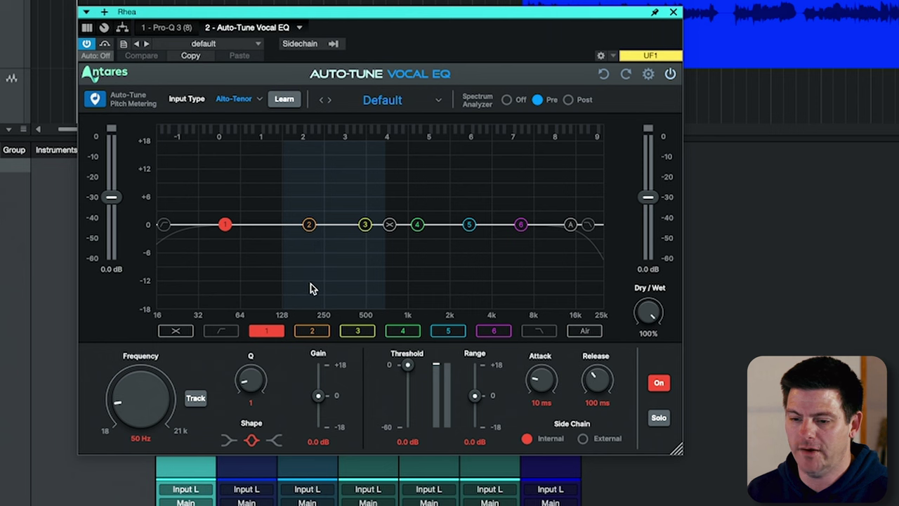
Step: During playback, make band 1 track the vocal pitch with a threshold of about -38.4 dB and a range of -6 dB
key(space)
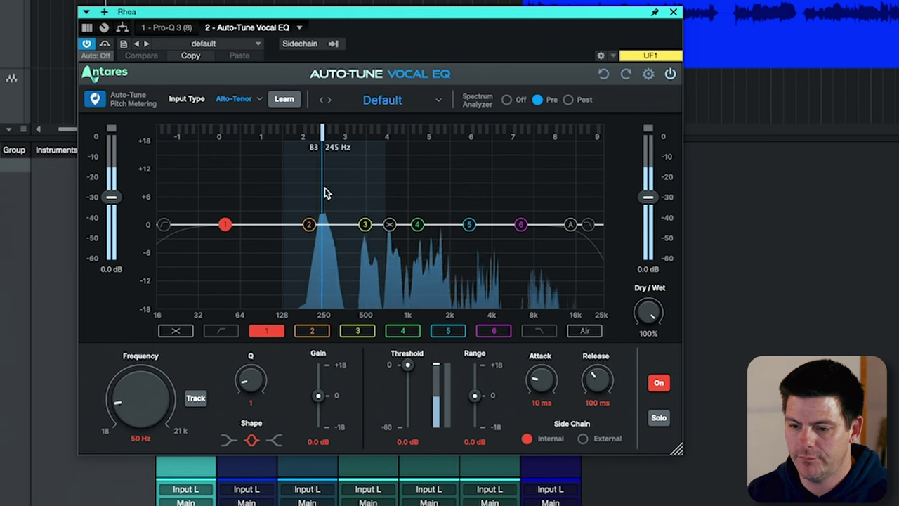
click(197, 397)
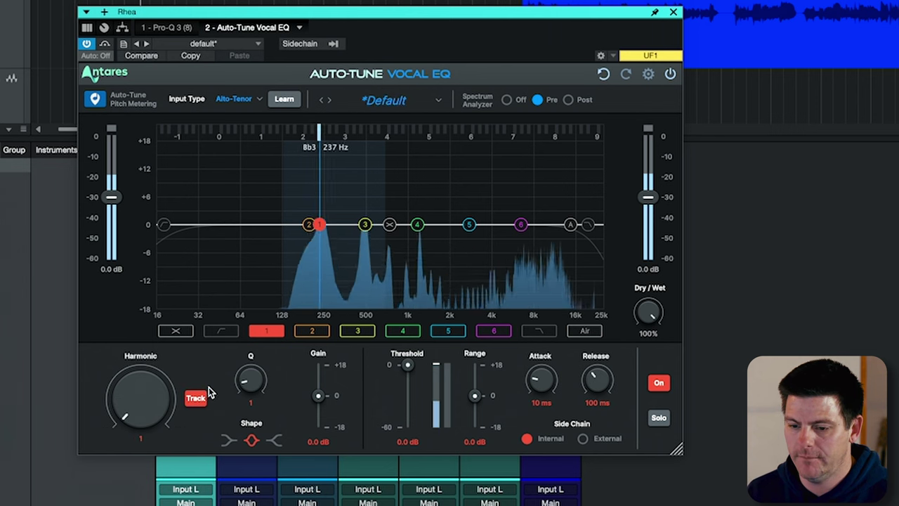
drag(408, 365, 409, 420)
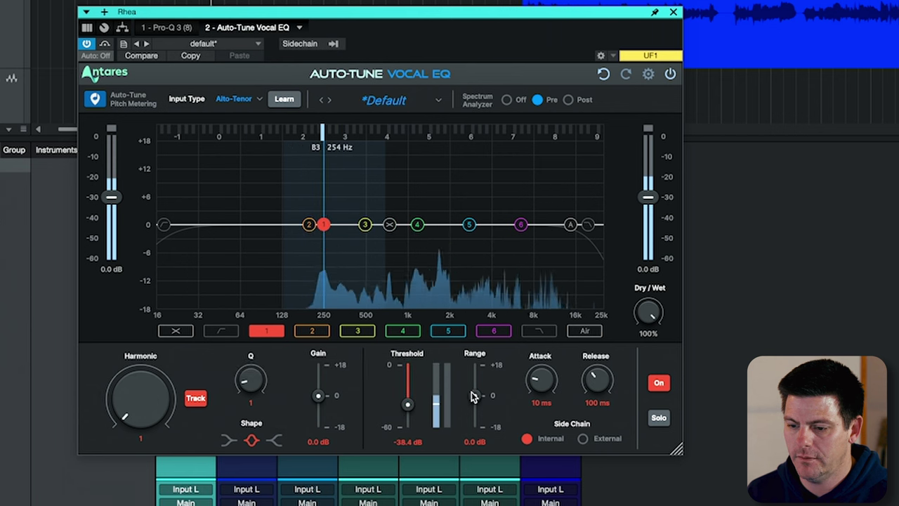
drag(471, 395, 472, 407)
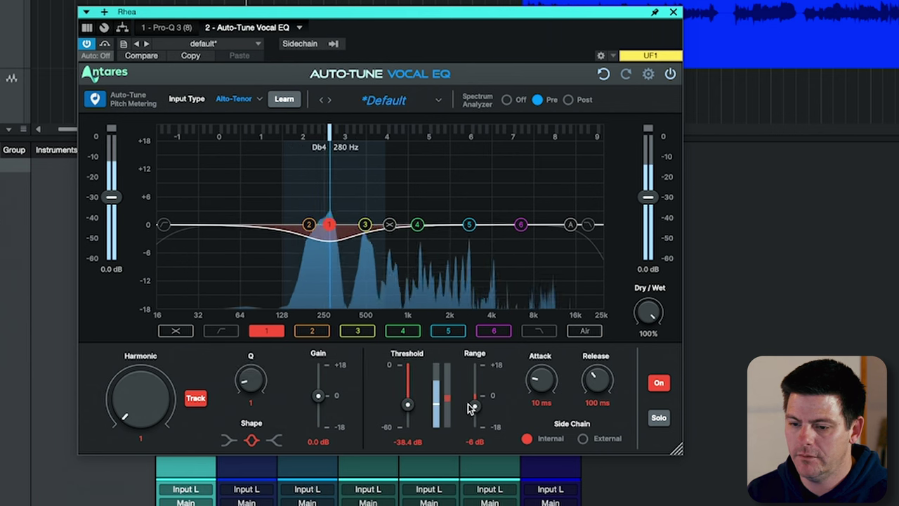
Step: Refine the pitch-tracking band 1 to a Q of 1.5, a threshold of about -31.6 dB and a range of about -4.9 dB
mouse_move(251, 383)
mouse_down()
mouse_move(251, 370)
mouse_move(248, 378)
mouse_up()
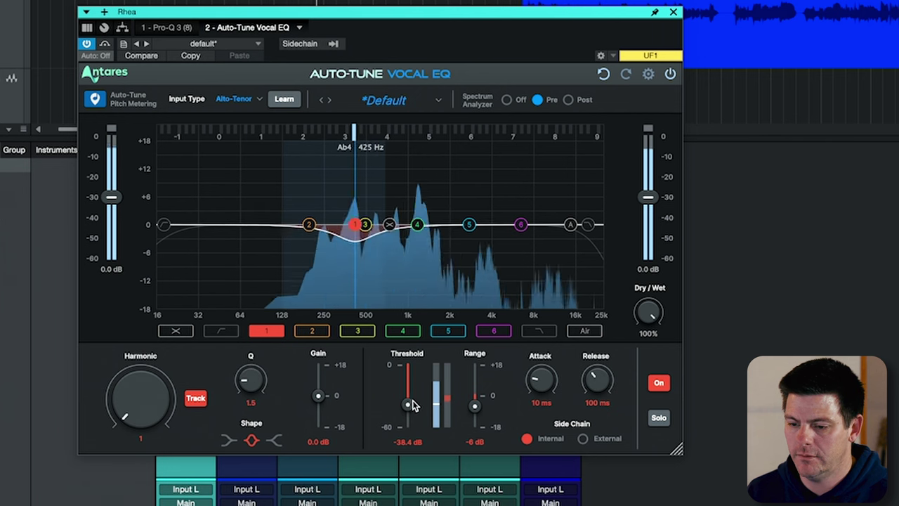
drag(410, 404, 412, 395)
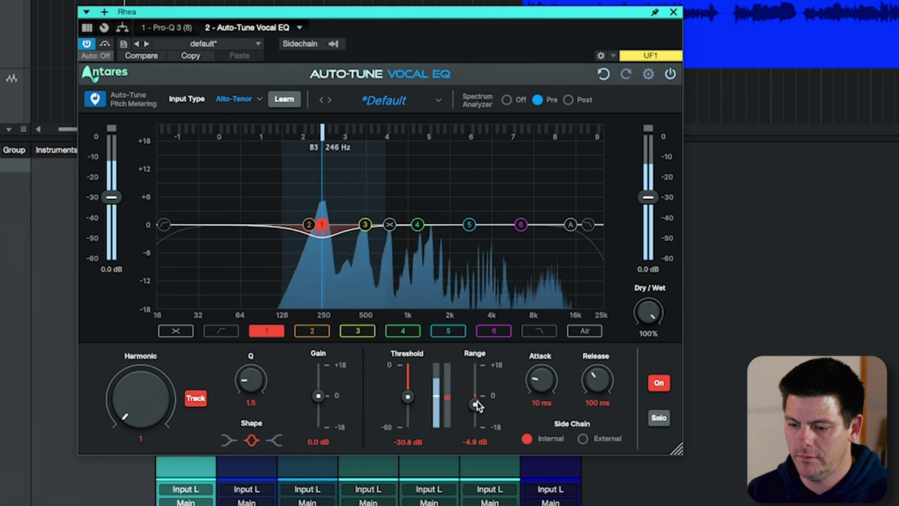
click(408, 400)
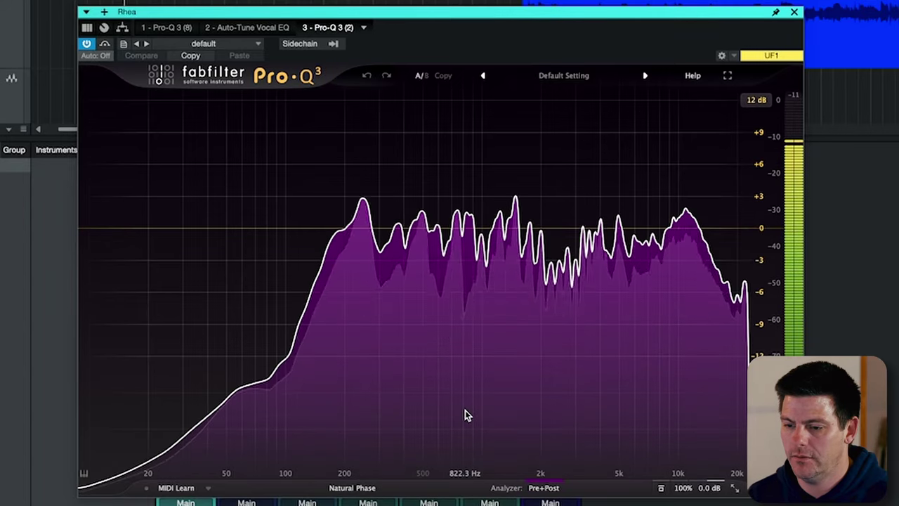
Step: In the second Pro-Q 3, add a gentle cut near 1.2 kHz and a cut of about 3 dB at 448 Hz
mouse_move(465, 415)
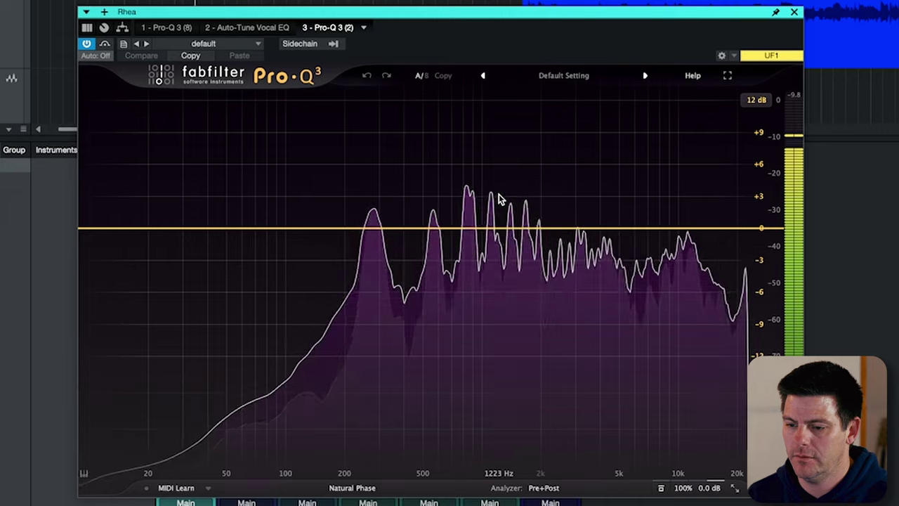
click(499, 226)
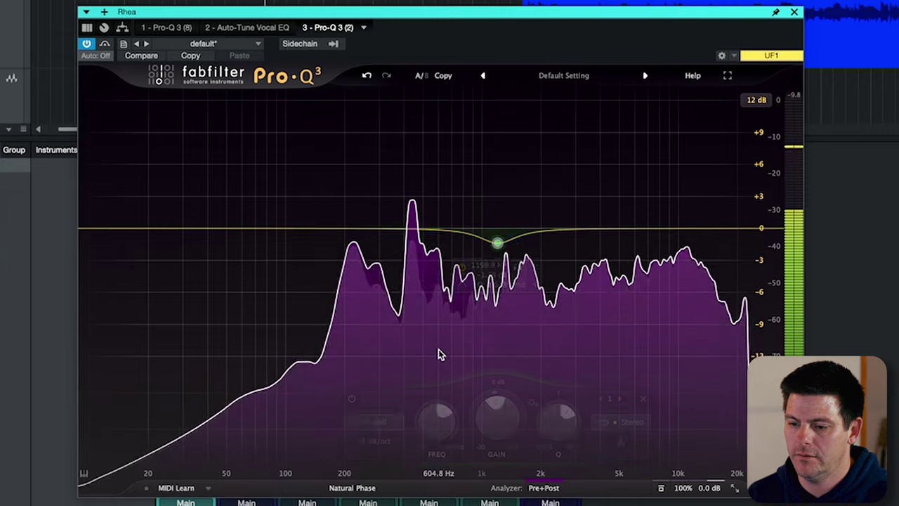
drag(440, 355, 401, 275)
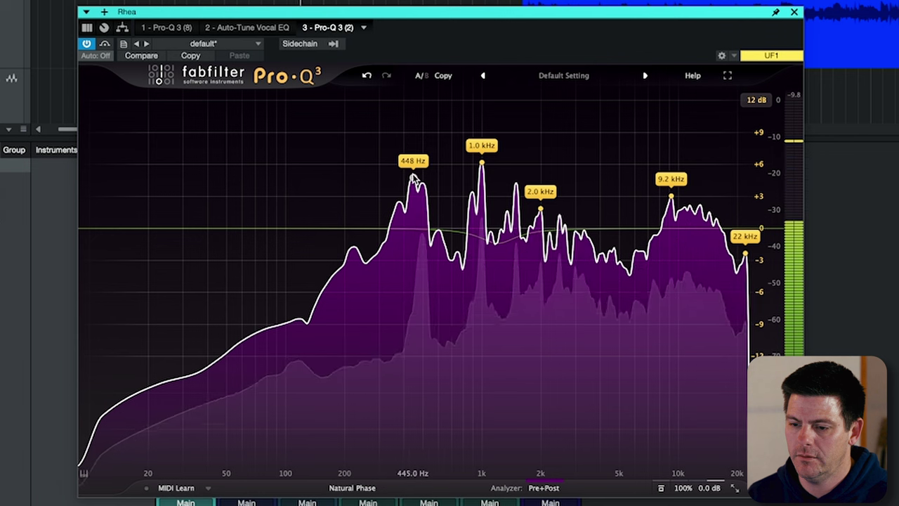
drag(414, 191, 413, 261)
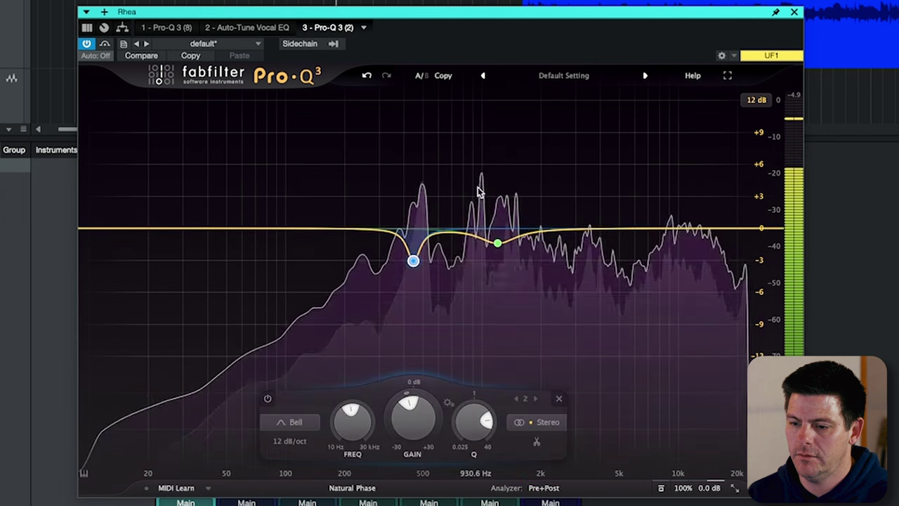
click(499, 245)
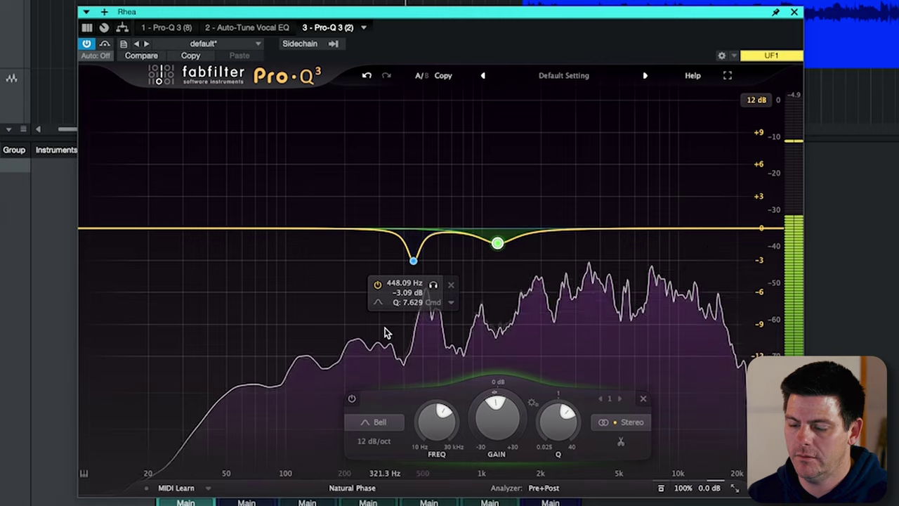
Step: Pull down the spectrum peak near 9.1 kHz into a narrow cut of about 3 dB and compare the EQ with bypass
click(551, 351)
click(618, 357)
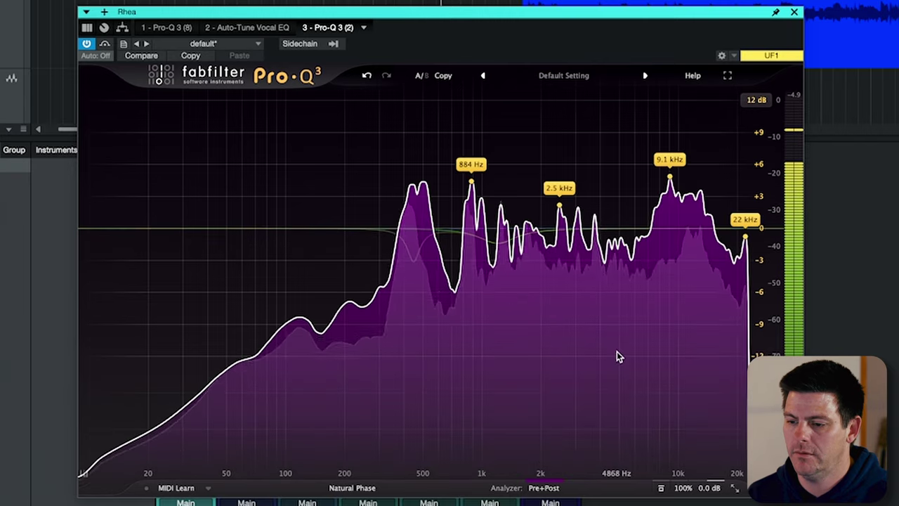
drag(659, 203, 668, 257)
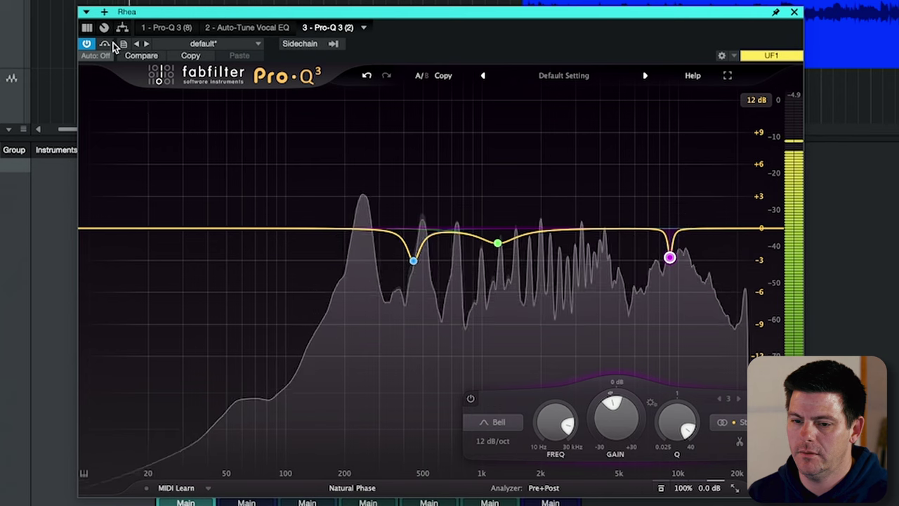
key(space)
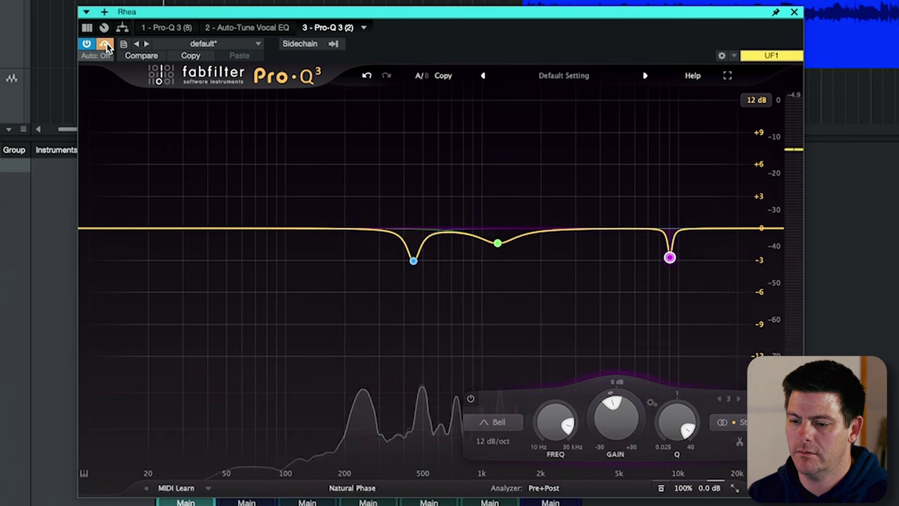
key(space)
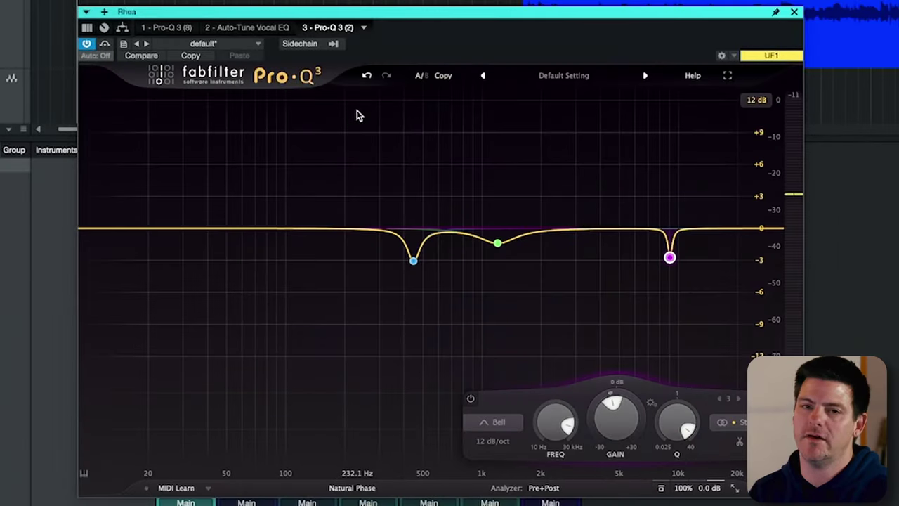
Step: Narrow the 1.2 kHz cut to a Q of about 6.9 at about -1.9 dB and make that band dynamic
click(497, 244)
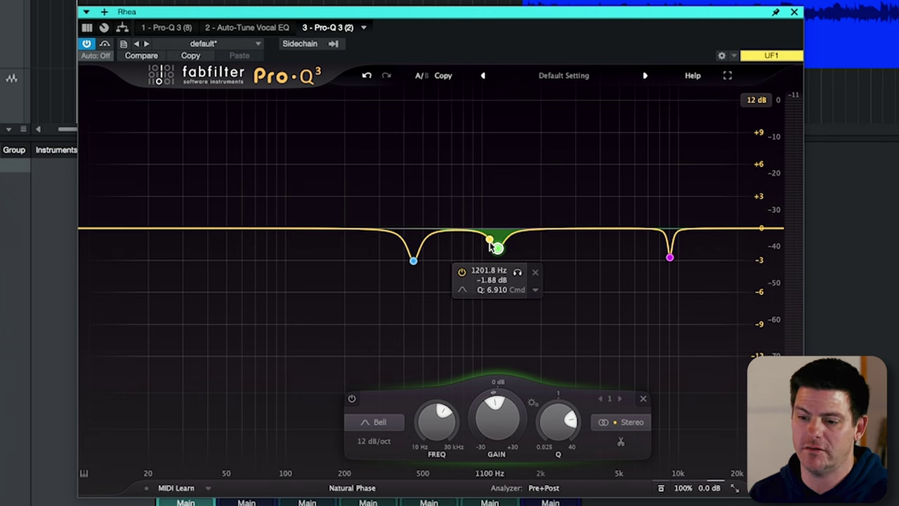
right_click(495, 246)
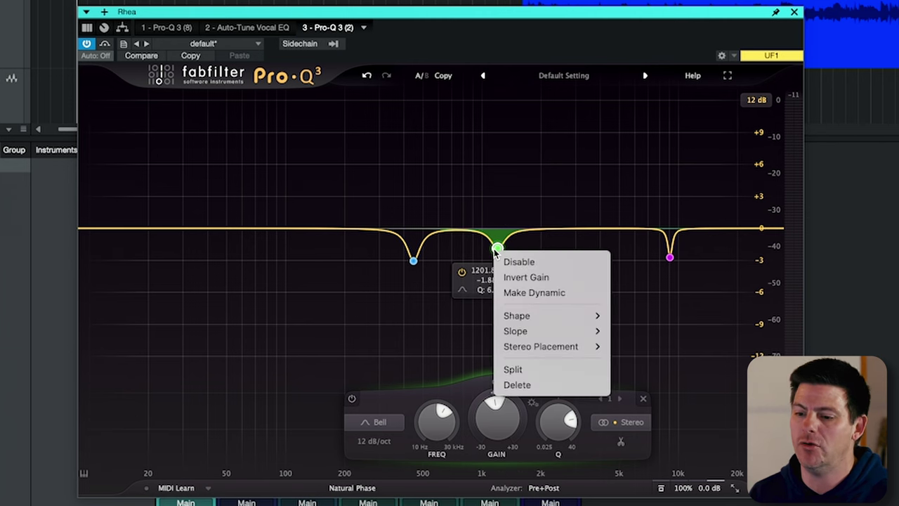
click(546, 293)
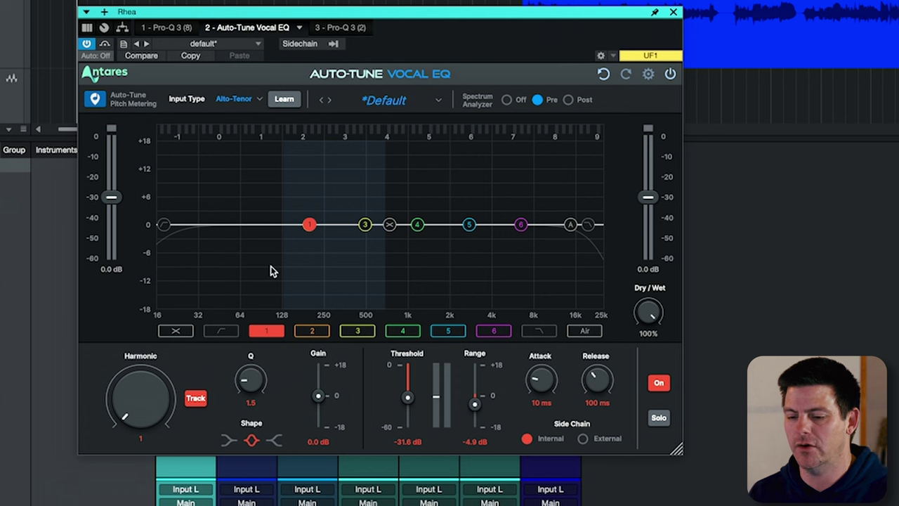
Step: Back in Auto-Tune Vocal EQ, deepen the negative range of the pitch-tracking band 1 slightly
drag(475, 406, 476, 408)
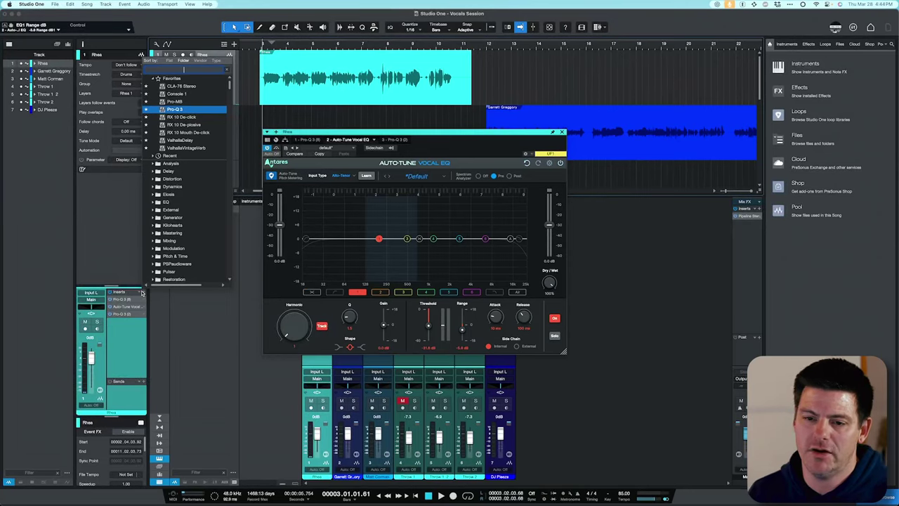
Step: Insert soothe2 after the second Pro-Q 3 on the first vocal track and load its "top and mid" preset
click(188, 164)
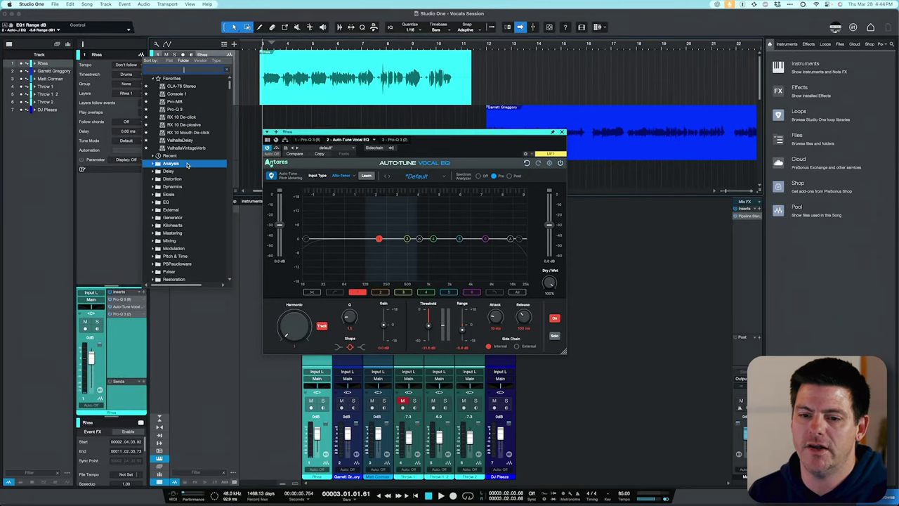
click(182, 85)
text(sooth)
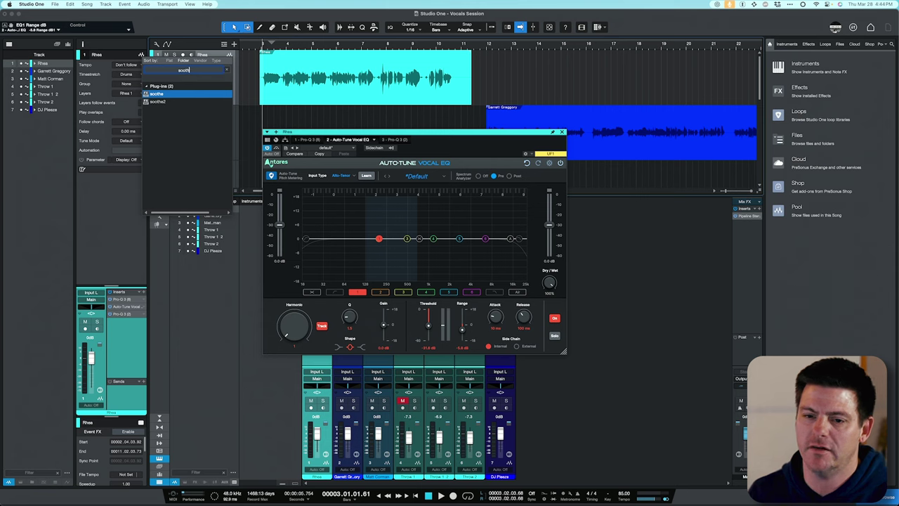
double_click(198, 101)
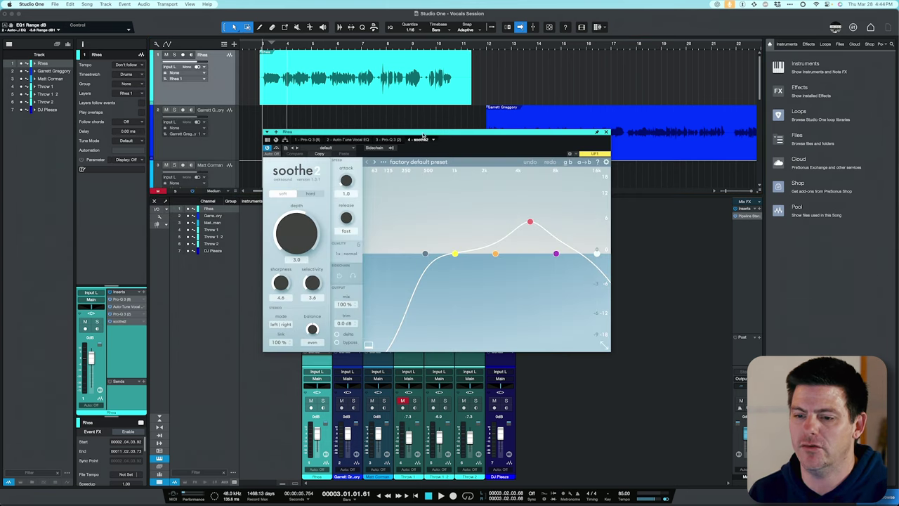
drag(423, 134, 394, 121)
click(298, 133)
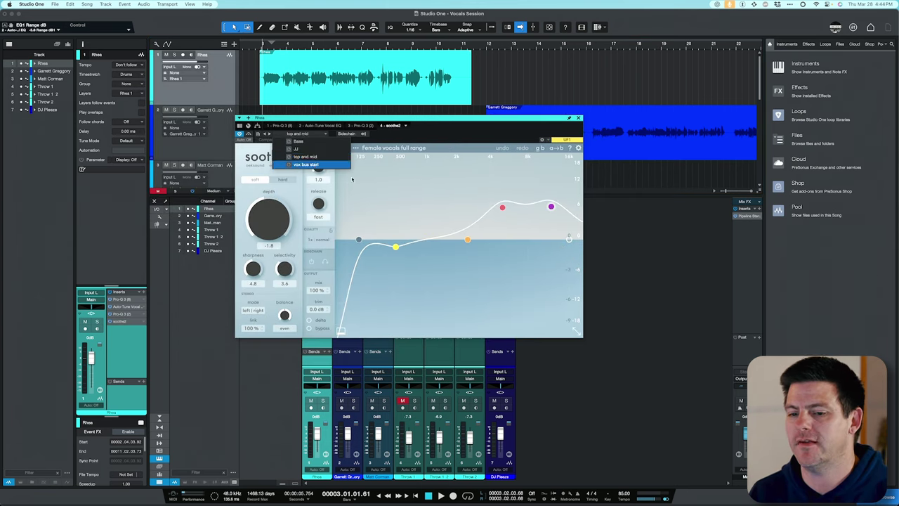
click(352, 180)
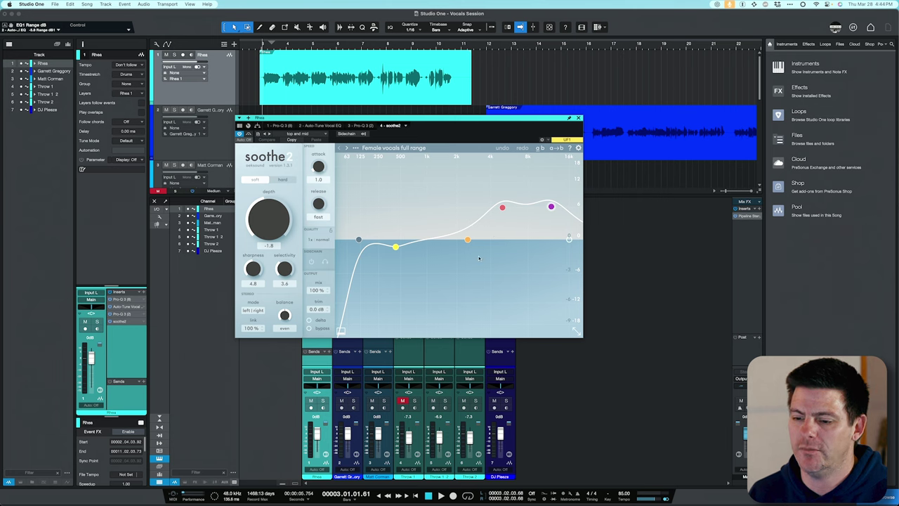
Step: Audition soothe2's delta signal, raise the depth to 0.4 and play the vocal with delta off
click(308, 321)
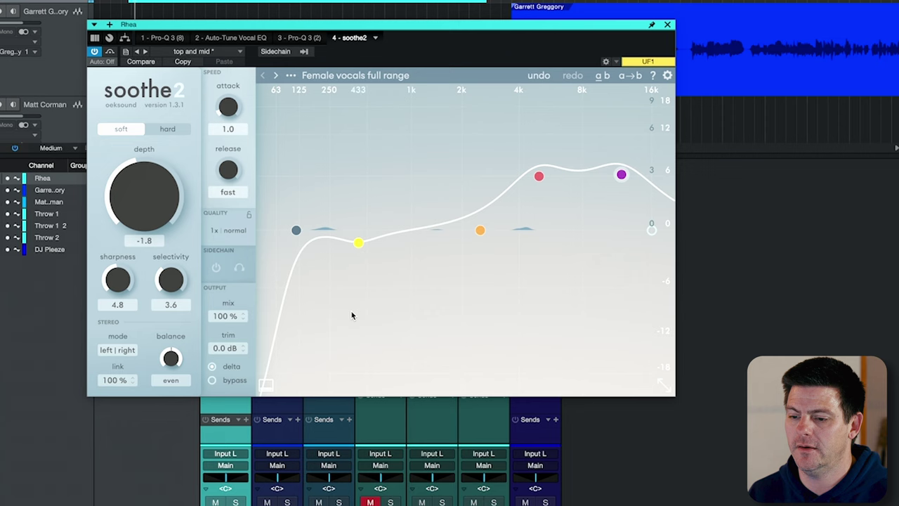
drag(148, 194, 156, 168)
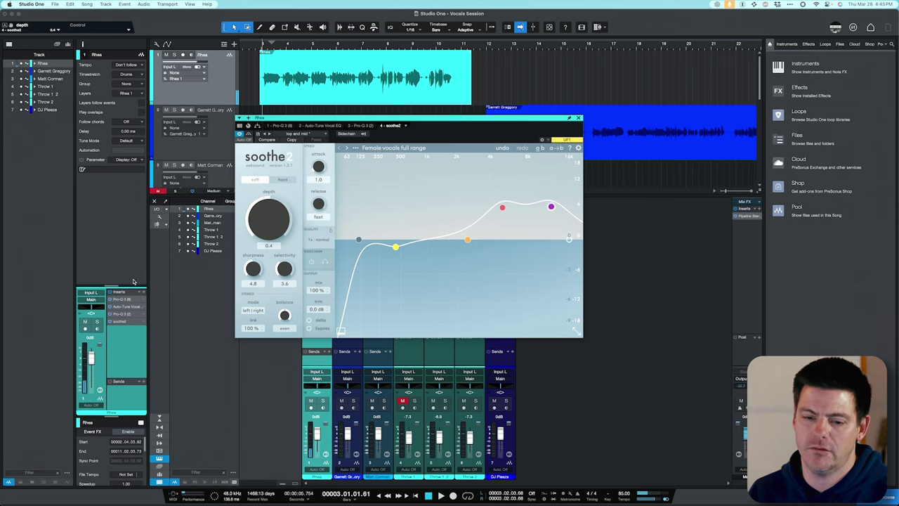
key(space)
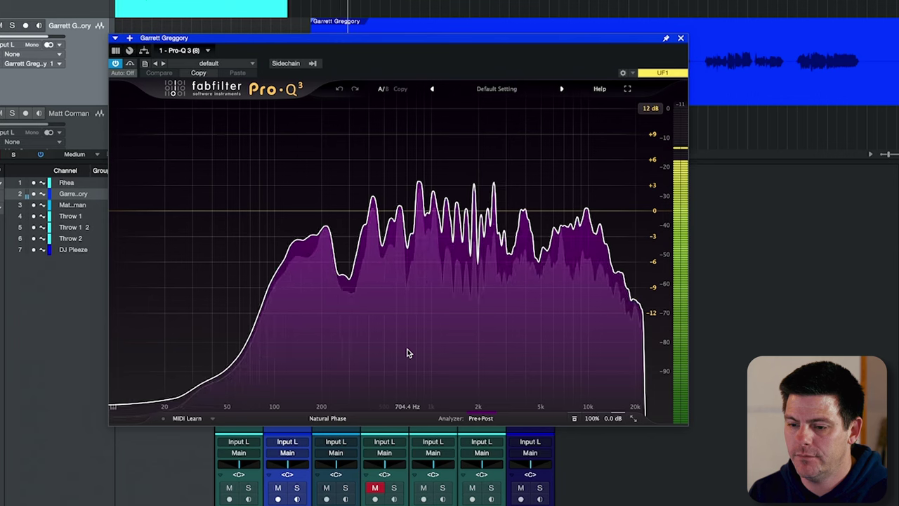
Step: In the second vocal track's Pro-Q 3, pull spectrum peaks into narrow cuts at about 822 Hz (-3.6 dB), 2.07 kHz (-3 dB) and 564 Hz
mouse_move(400, 351)
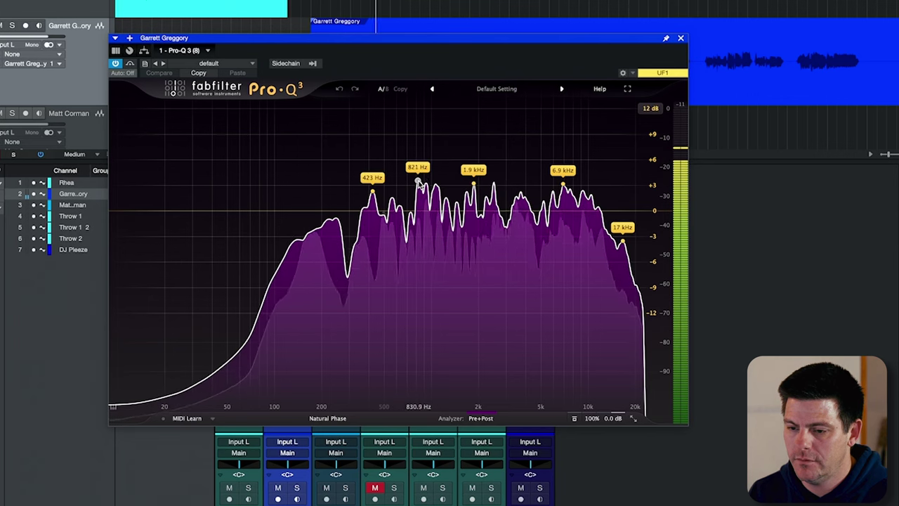
drag(419, 182, 417, 237)
click(379, 299)
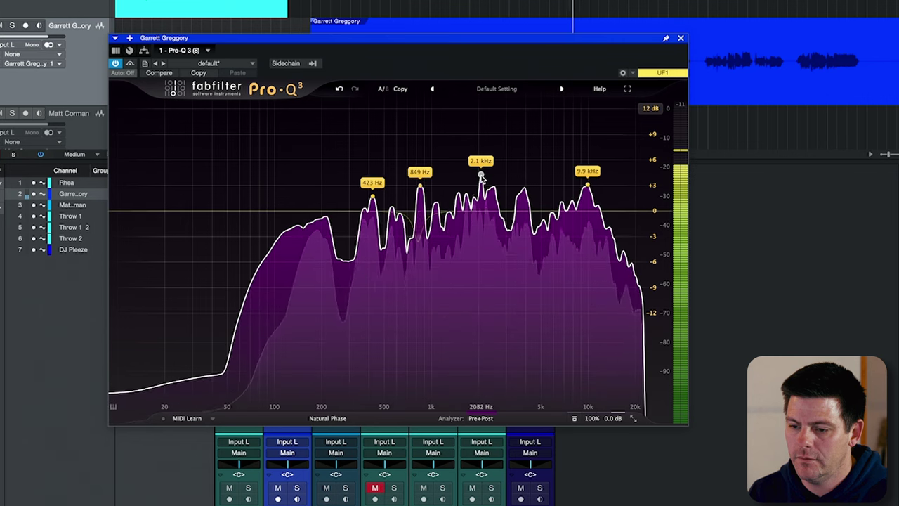
drag(480, 179, 481, 236)
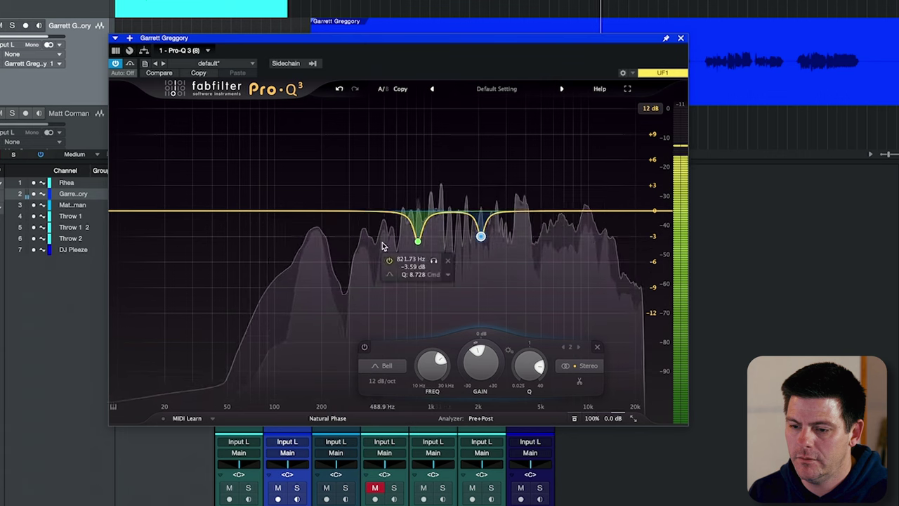
click(382, 332)
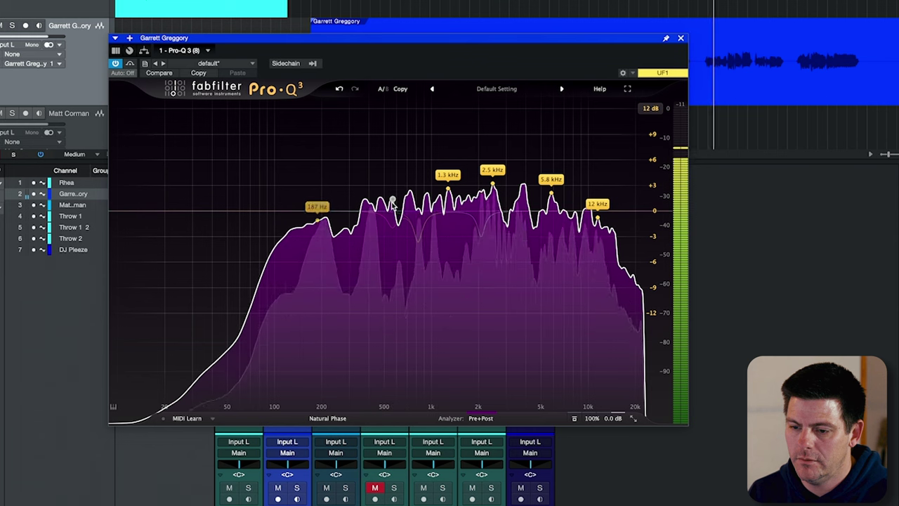
drag(393, 203, 393, 225)
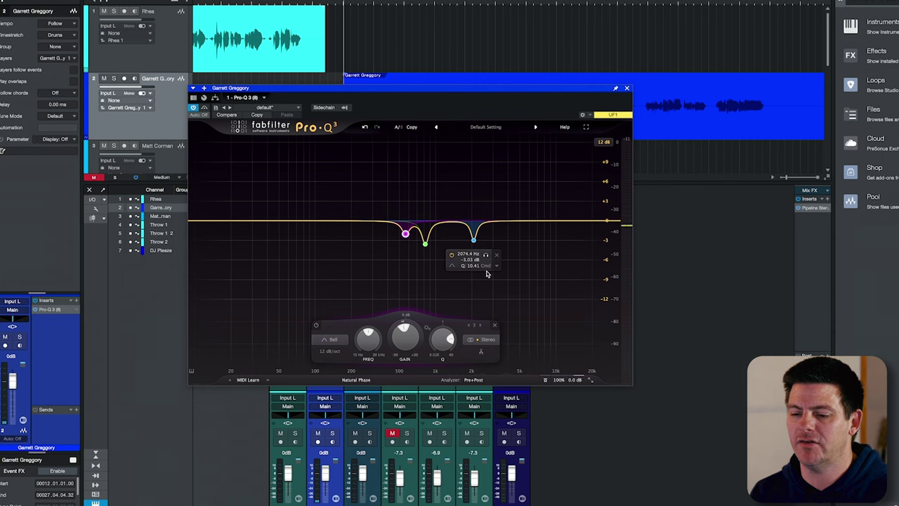
Step: Select all three EQ bands, reset their gain to 0 dB and make them dynamic
drag(333, 275, 562, 264)
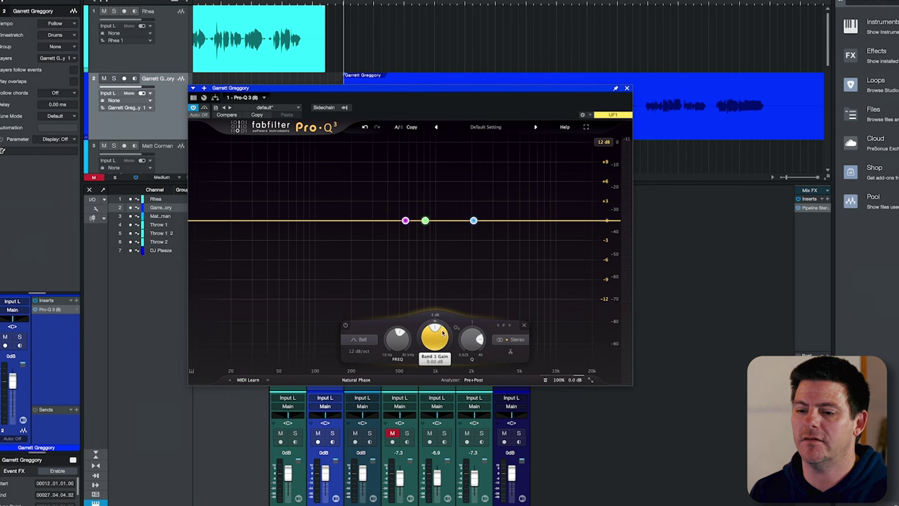
right_click(474, 221)
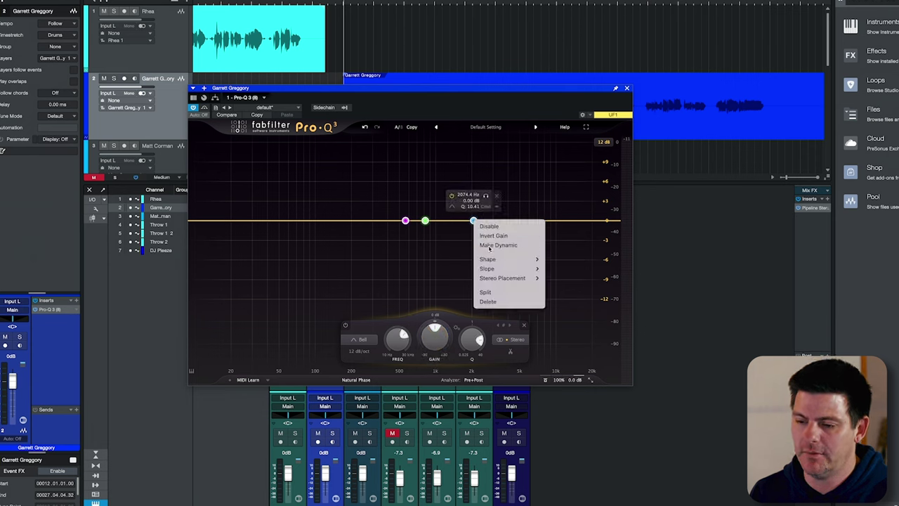
click(497, 245)
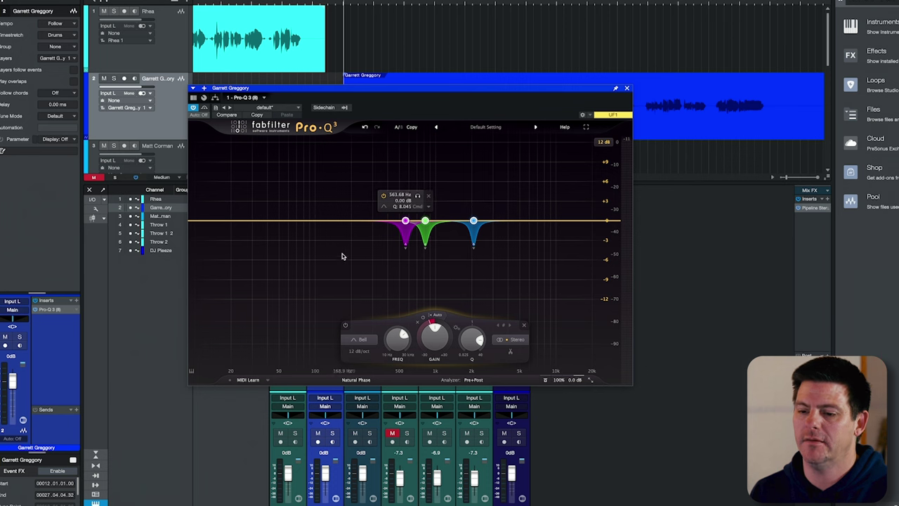
Step: During playback, deepen the 822 Hz band's dynamic range to about -6 dB and retune the 564 Hz band to about 484 Hz by soloing
key(space)
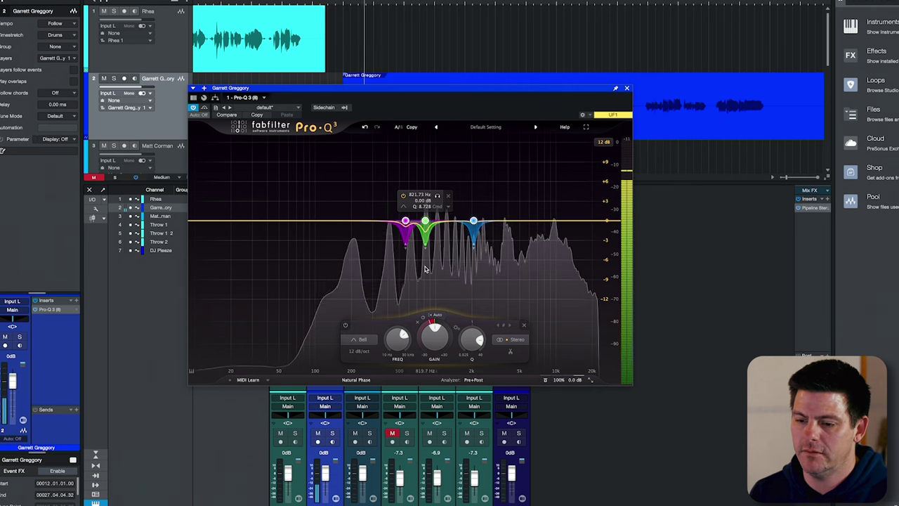
click(425, 269)
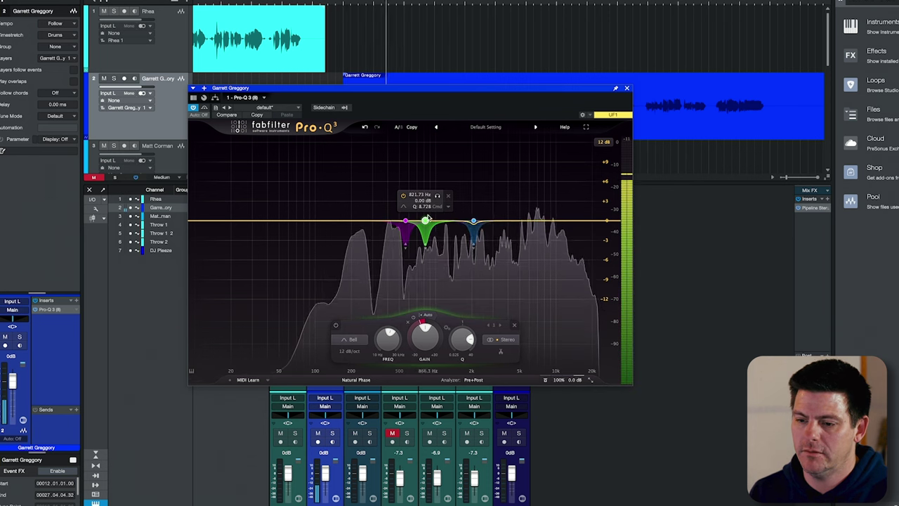
click(437, 197)
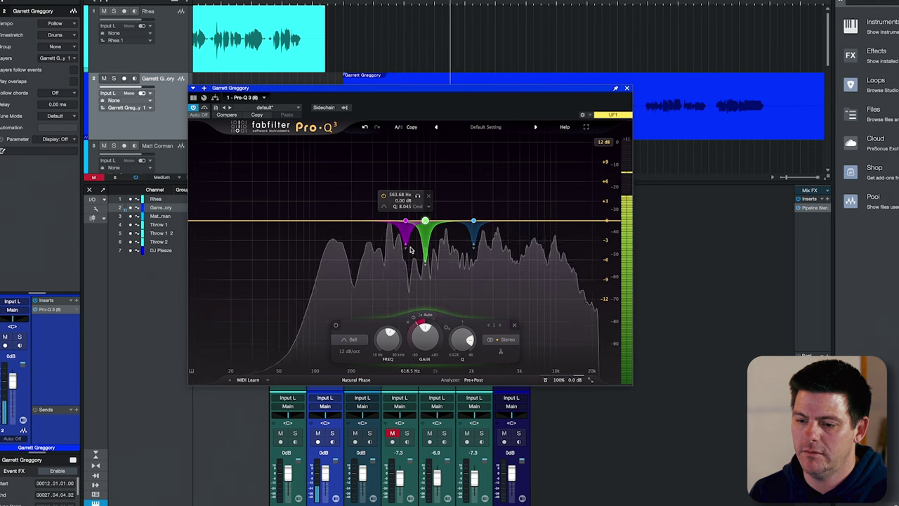
click(419, 197)
drag(418, 197, 409, 198)
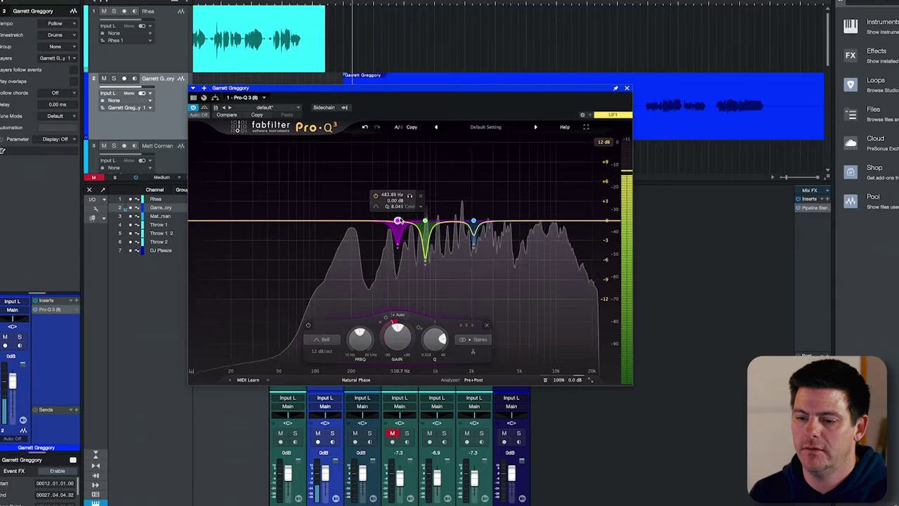
Step: Solo and retune the 2.07 kHz band to about 3.6 kHz, and add another narrow dynamic cut just above 2 kHz
click(474, 234)
click(485, 196)
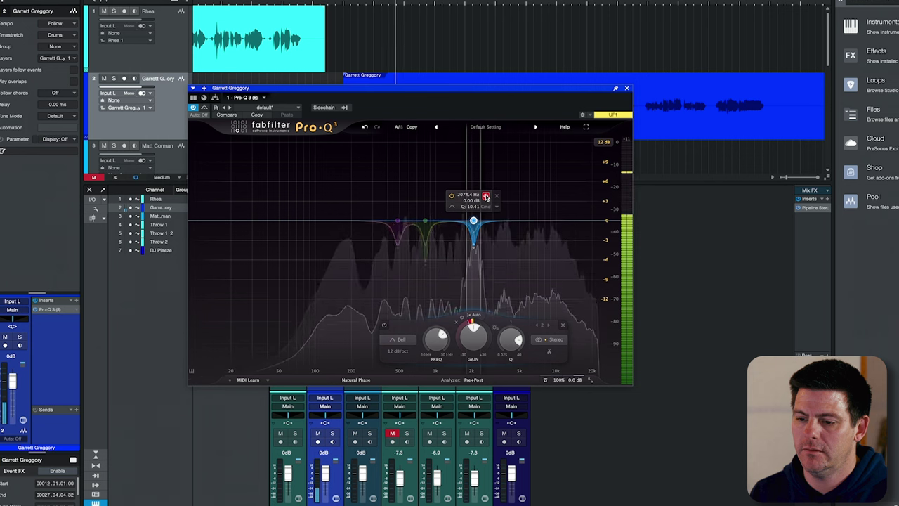
drag(485, 196, 516, 196)
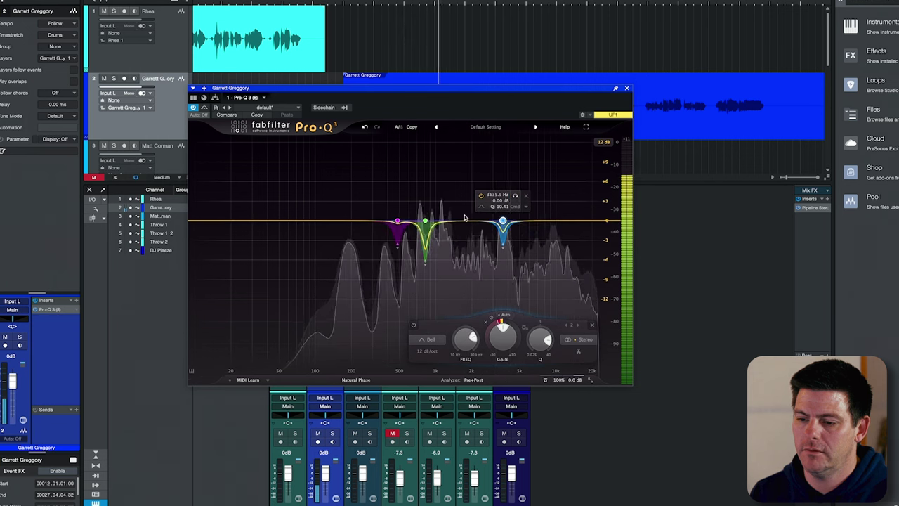
click(477, 223)
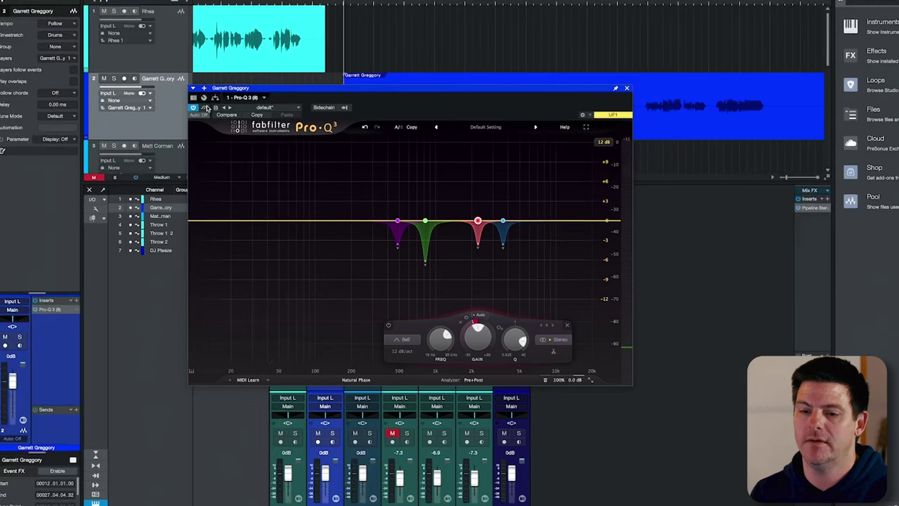
key(space)
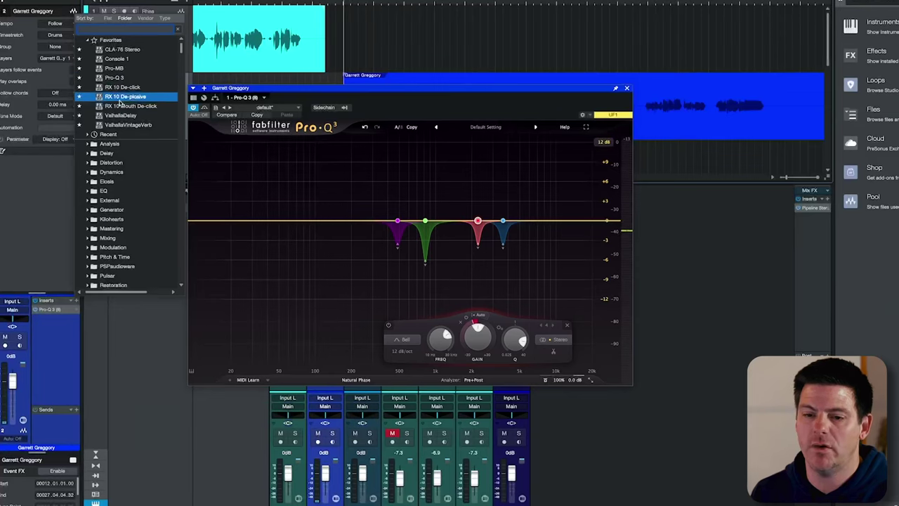
Step: Insert soothe2 after Pro-Q 3 on the second vocal track with the "top and mid" preset
click(129, 30)
text(sooth)
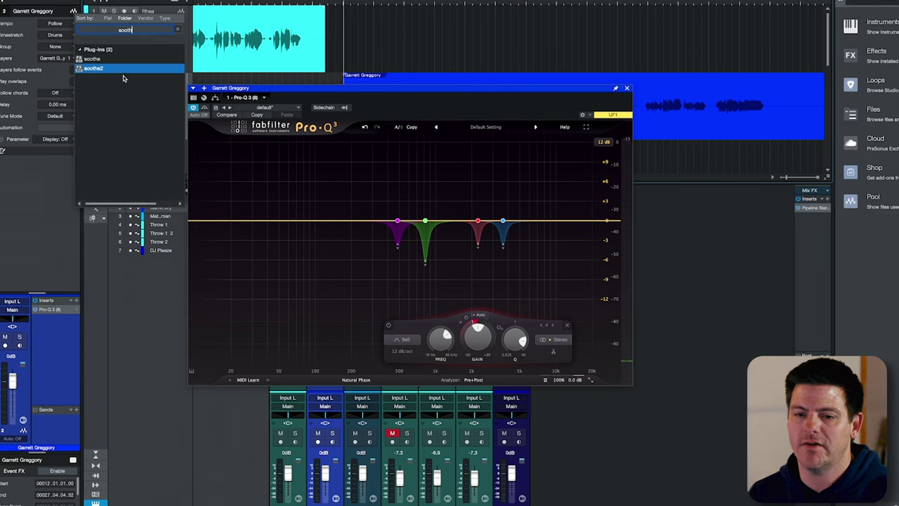
double_click(123, 73)
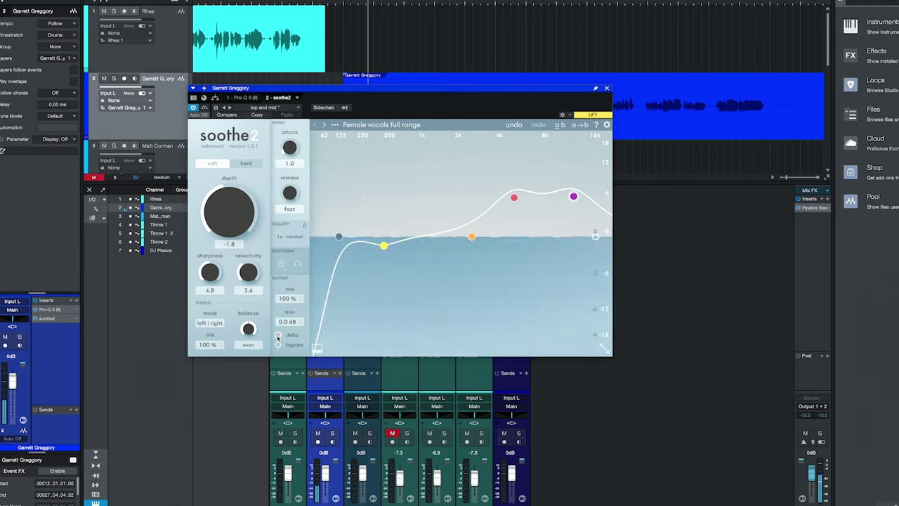
Step: Set soothe2's depth to about 0.6 after auditioning its delta signal, and compare the track's insert chain with bypass
drag(246, 232, 248, 220)
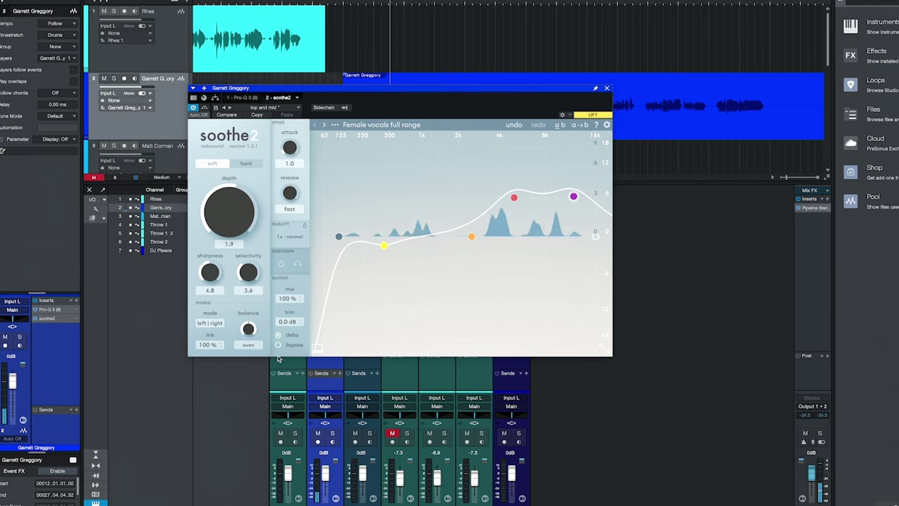
click(278, 334)
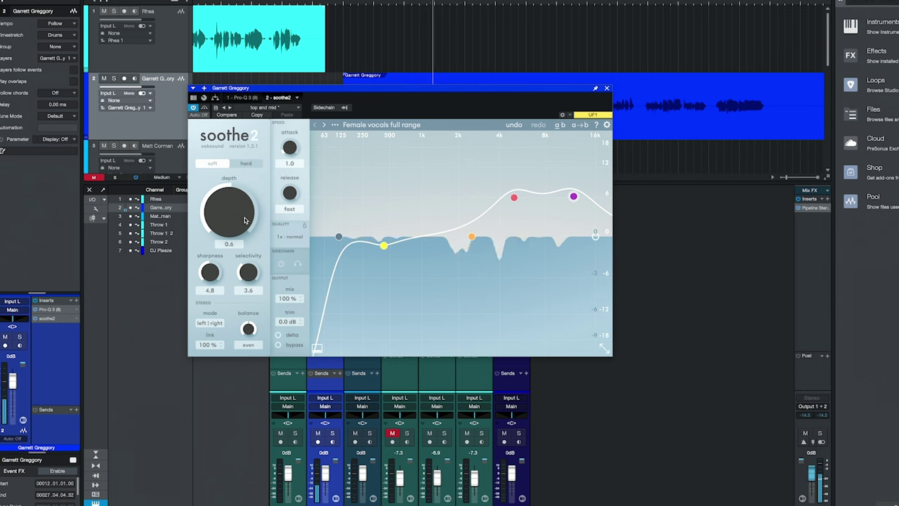
drag(245, 222, 231, 224)
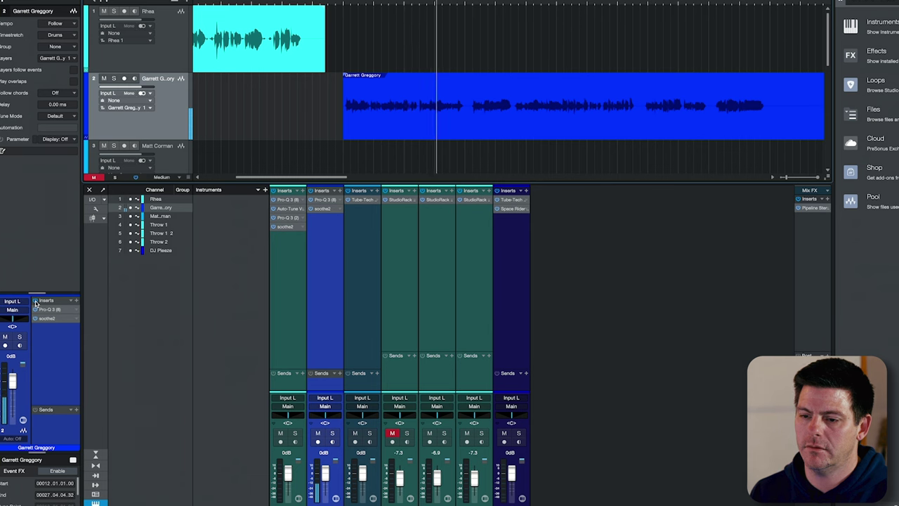
key(space)
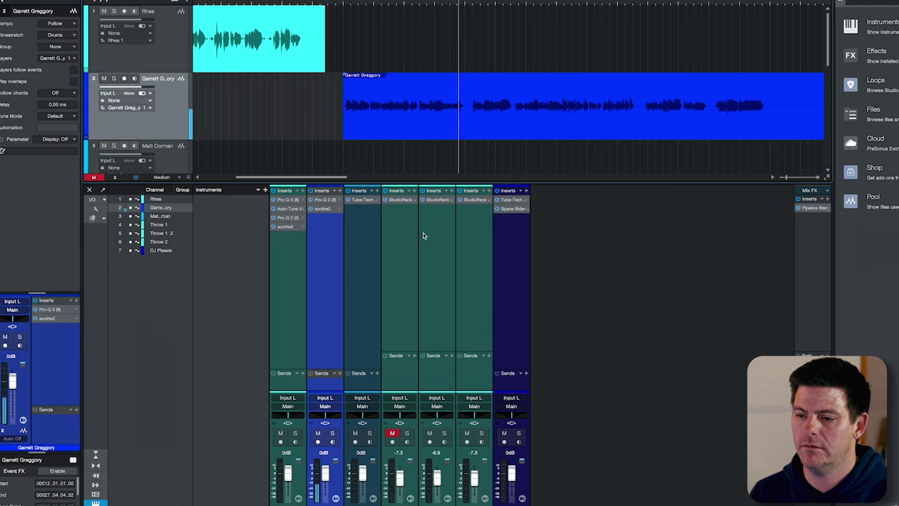
key(space)
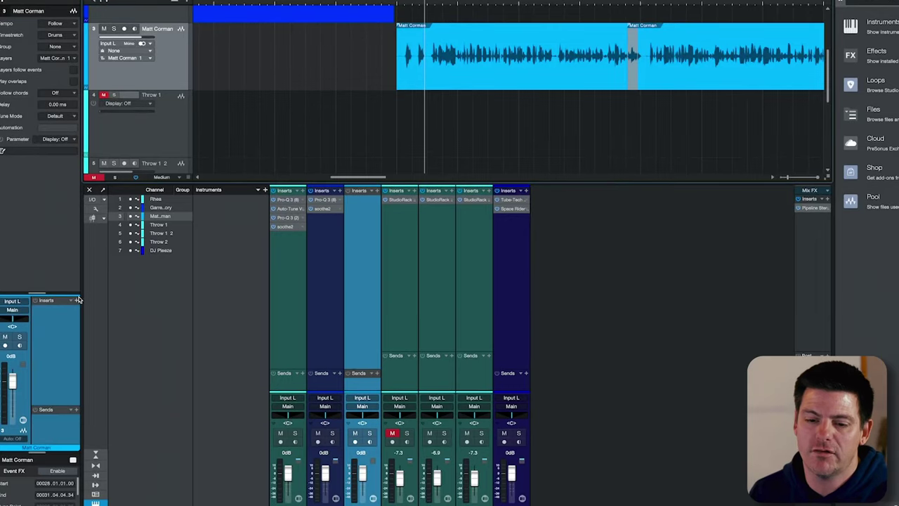
Step: Insert Clarity Vx - DeReverb Mono on the third vocal track
click(77, 300)
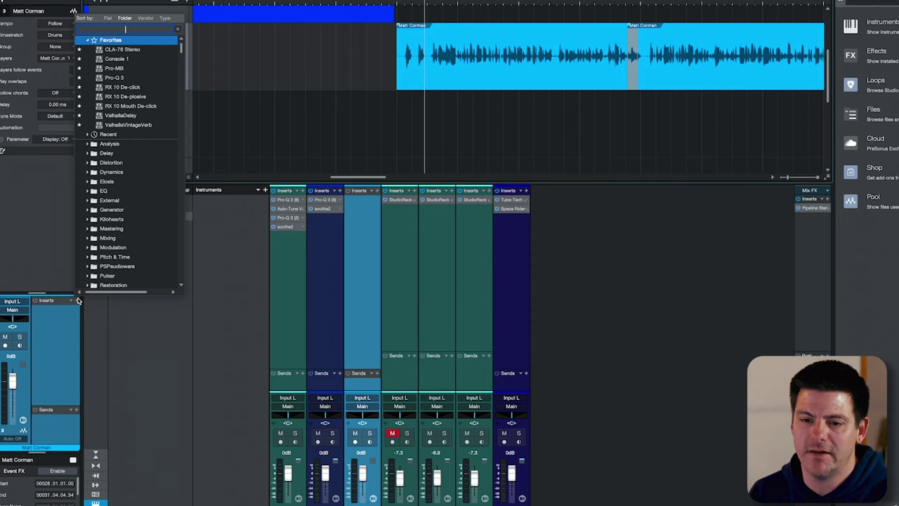
text(clar)
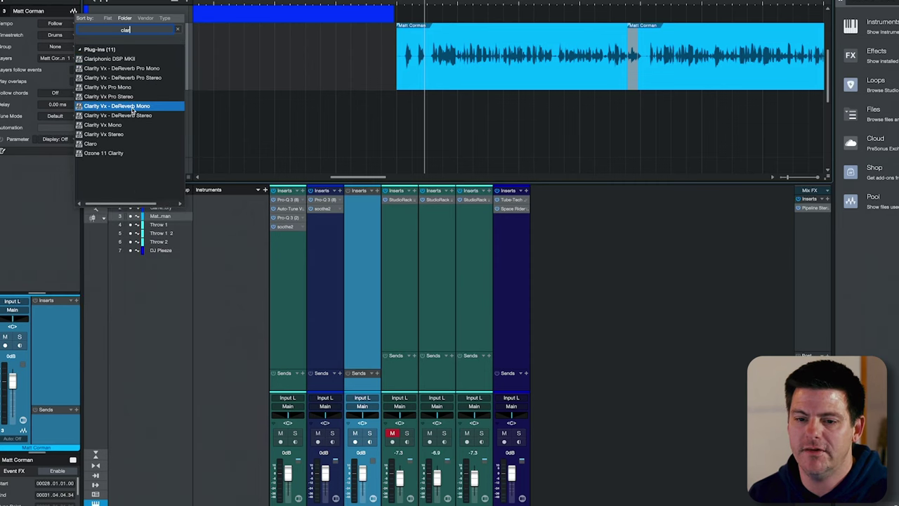
click(134, 106)
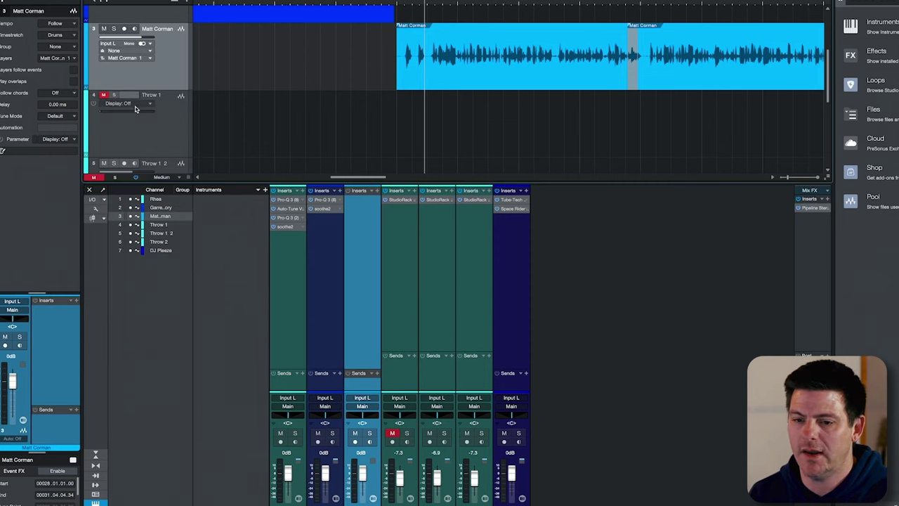
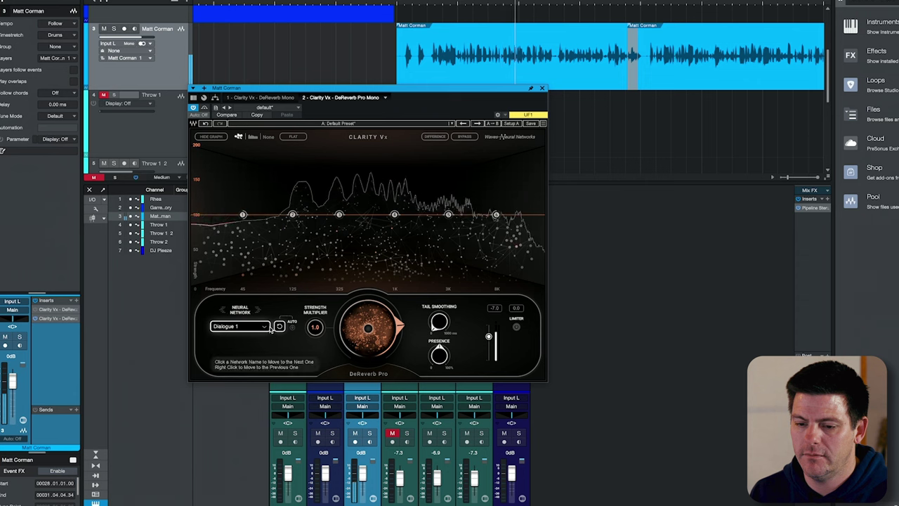
Step: Try the Singing 1 neural network in Clarity Vx - DeReverb Pro Mono, and compare playback with the plug-in deactivated
click(266, 326)
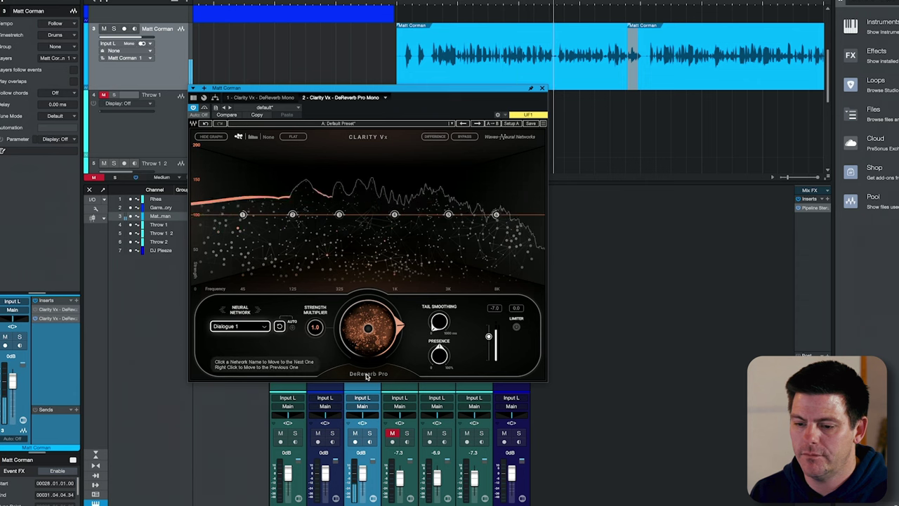
click(286, 353)
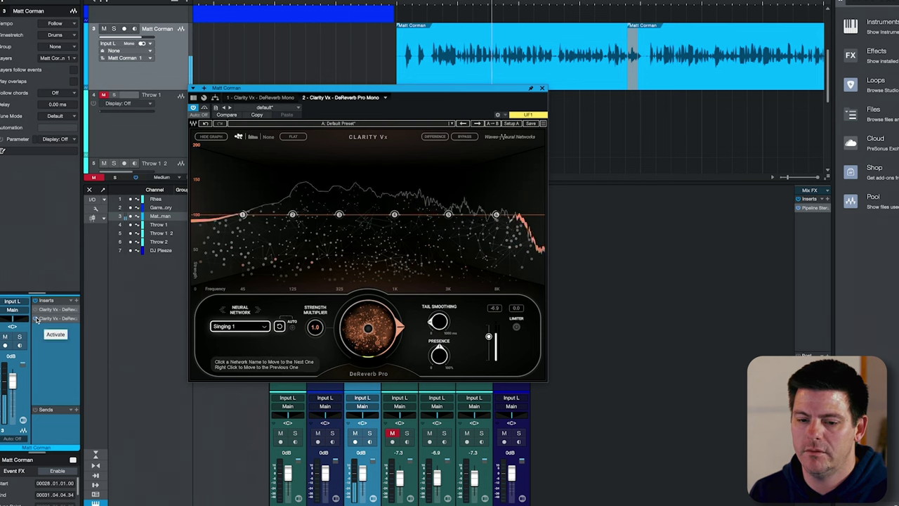
key(space)
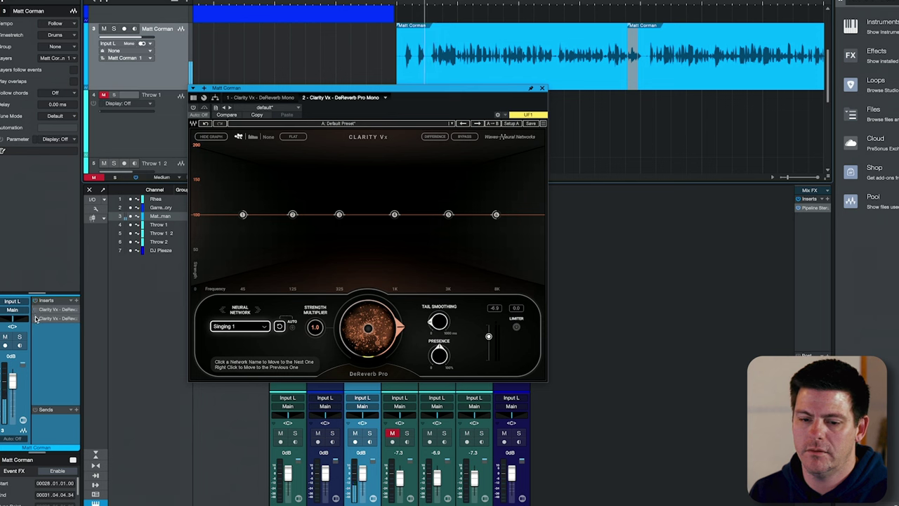
key(space)
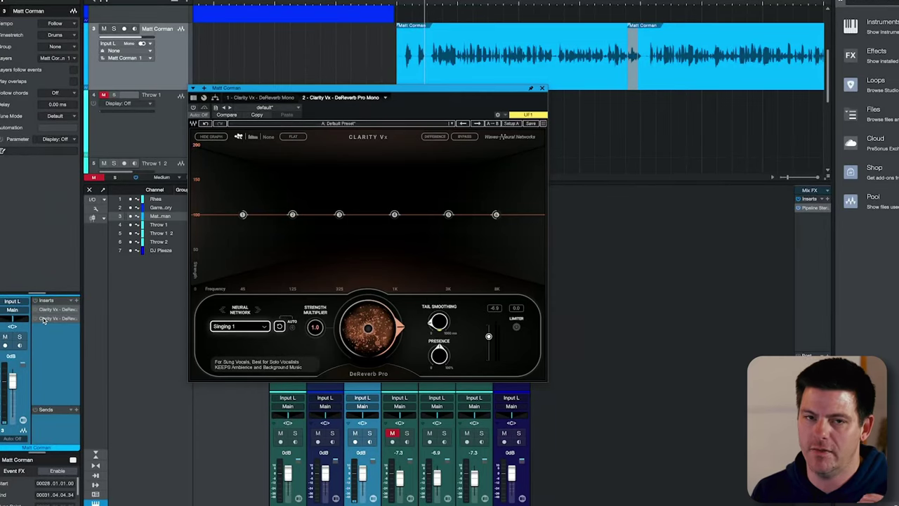
Step: Remove DeReverb Pro Mono from the third vocal track and check the remaining Clarity Vx - DeReverb Mono insert
right_click(76, 320)
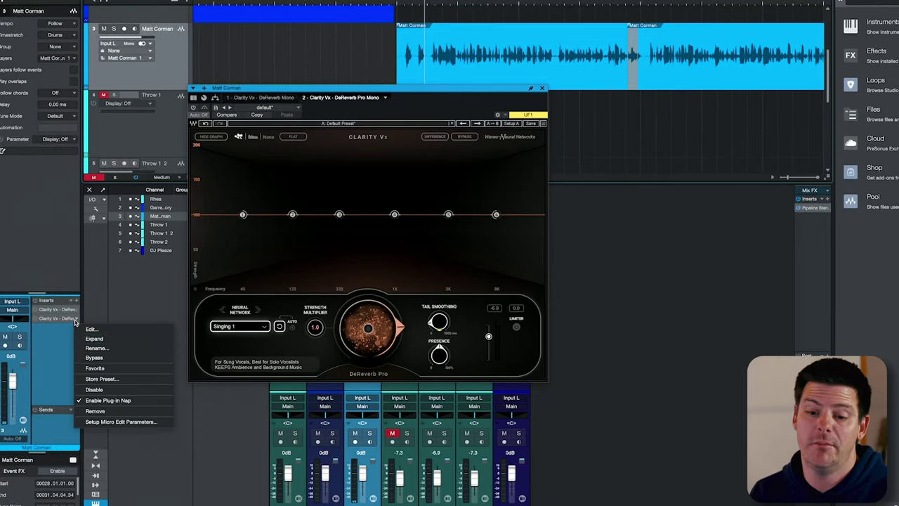
click(84, 410)
click(55, 309)
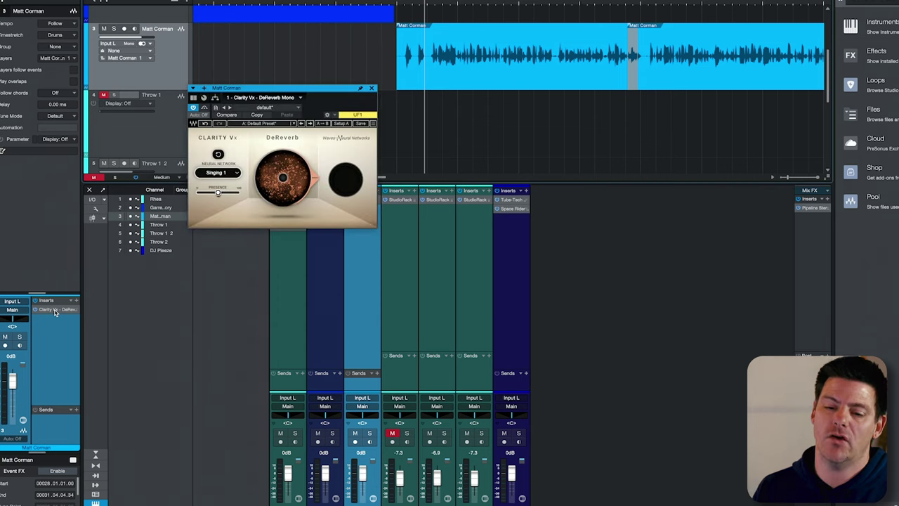
click(55, 310)
Step: Insert Pro-Q 3 after the DeReverb on the third vocal track and add an 18 dB/oct low cut at about 87 Hz
click(76, 300)
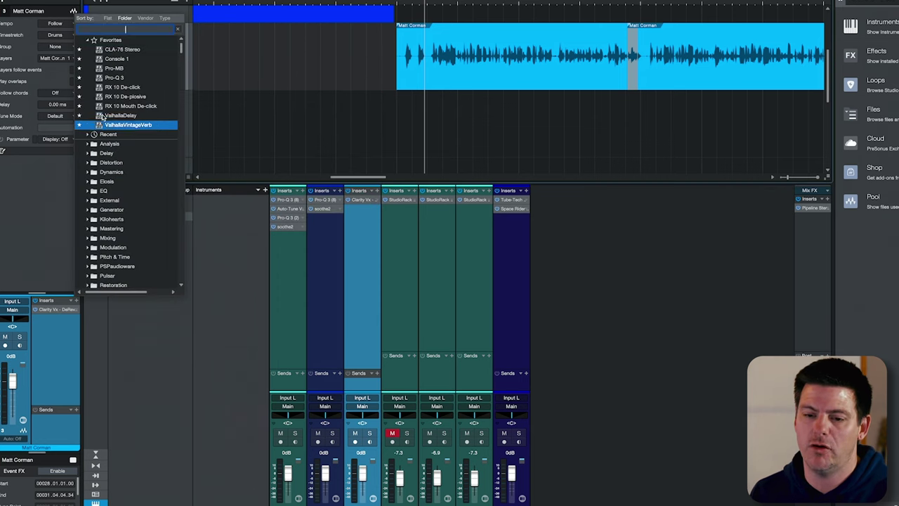
click(114, 76)
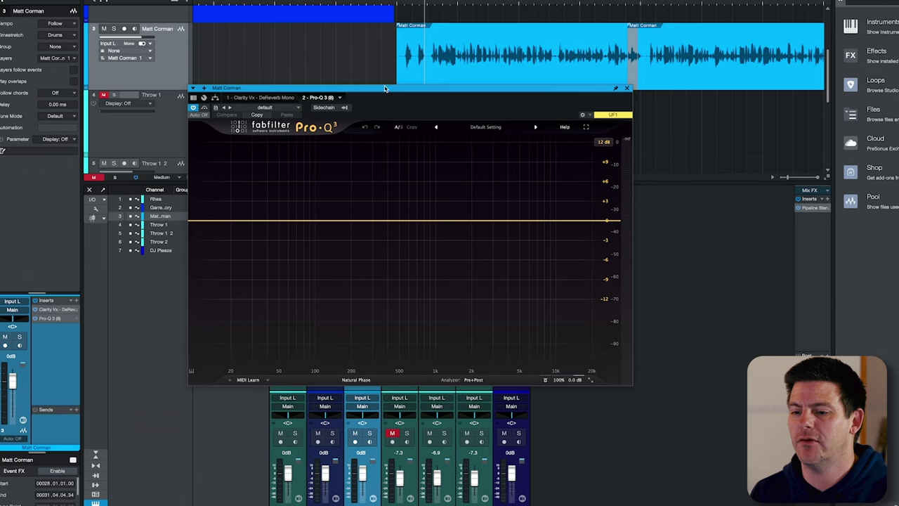
drag(385, 89, 378, 119)
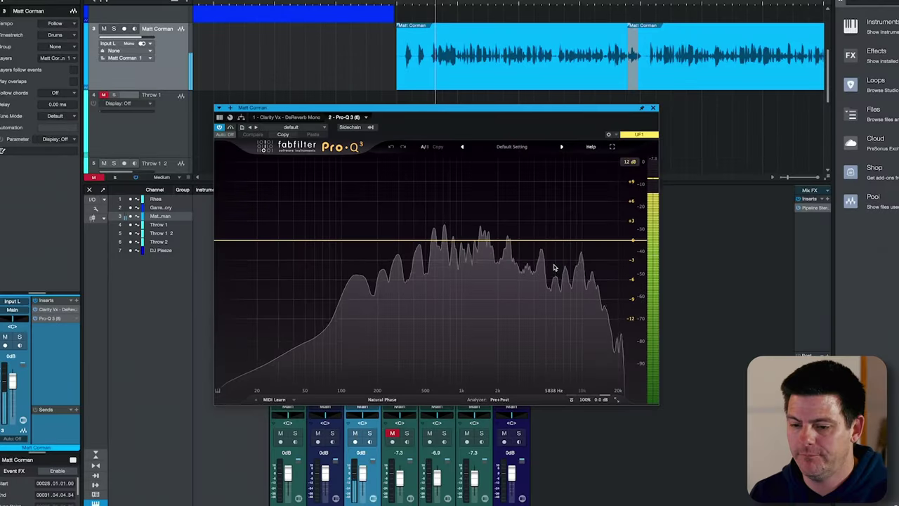
drag(304, 247, 334, 239)
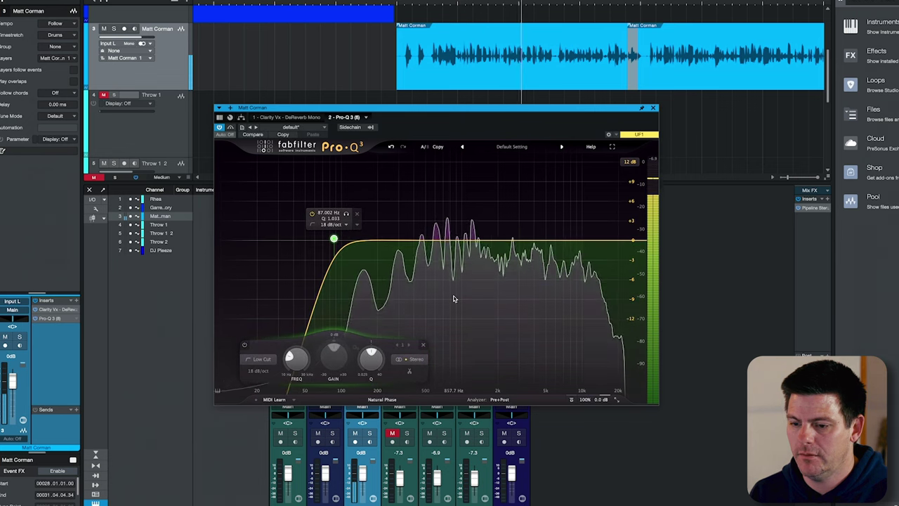
Step: Add three narrow bell cuts of about 3 dB near 600 Hz, 1.4 kHz and 2.6 kHz, and compare the chain with bypass
click(453, 241)
mouse_move(454, 298)
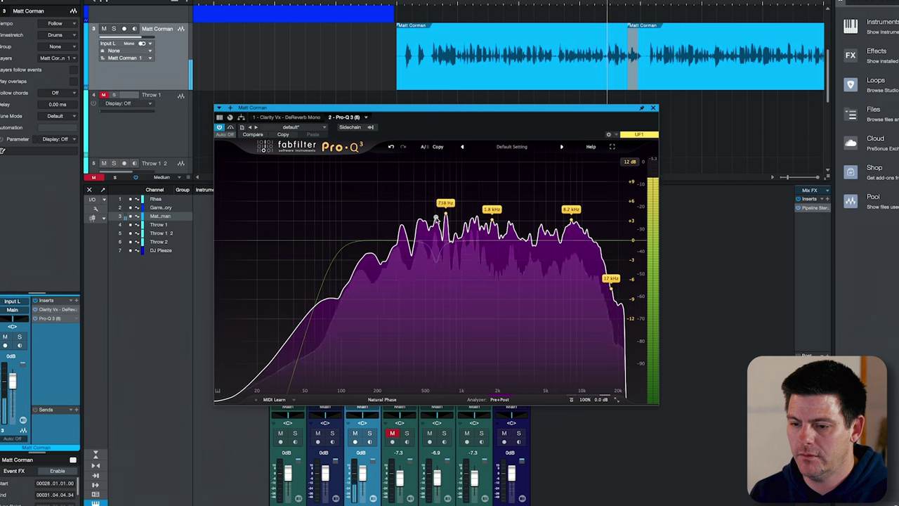
drag(436, 210, 435, 261)
click(484, 320)
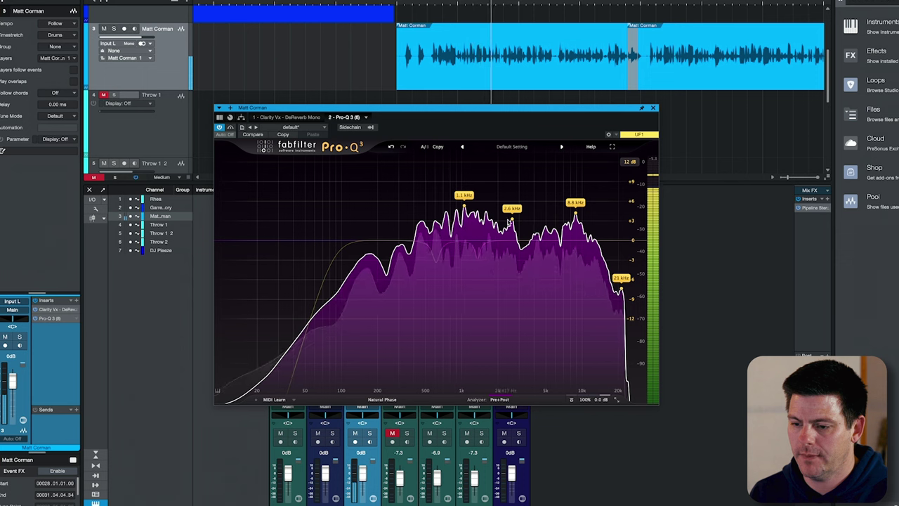
drag(513, 220, 512, 264)
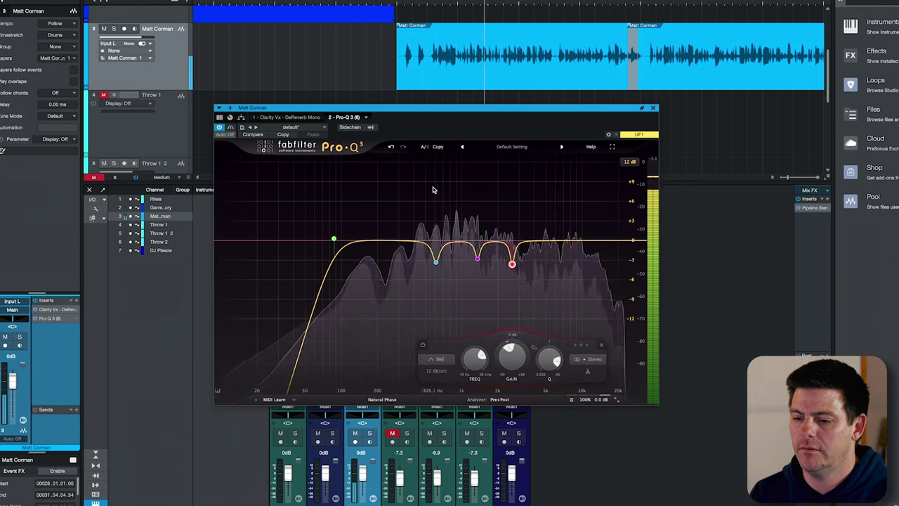
click(230, 128)
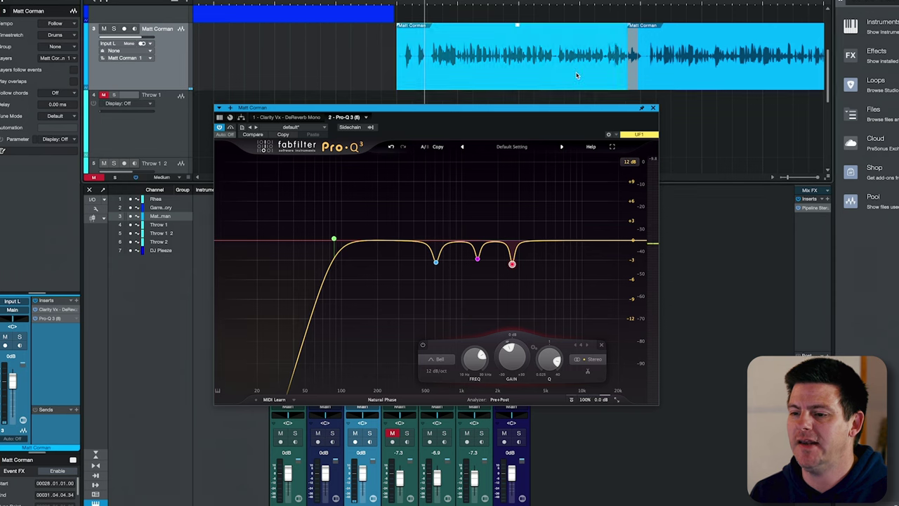
Step: Split off the first part of the third track's vocal clip and apply RX 10 De-plosive to it with a 150 Hz frequency limit
alt+click(603, 67)
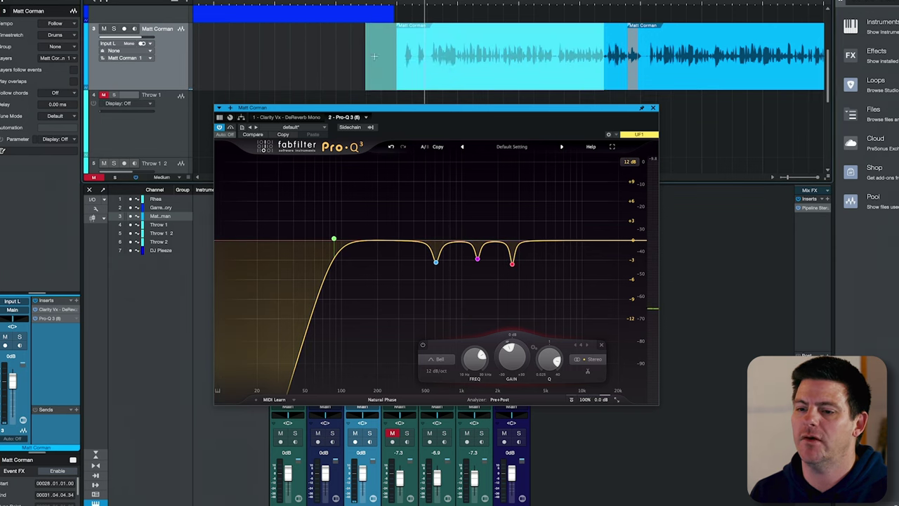
click(501, 67)
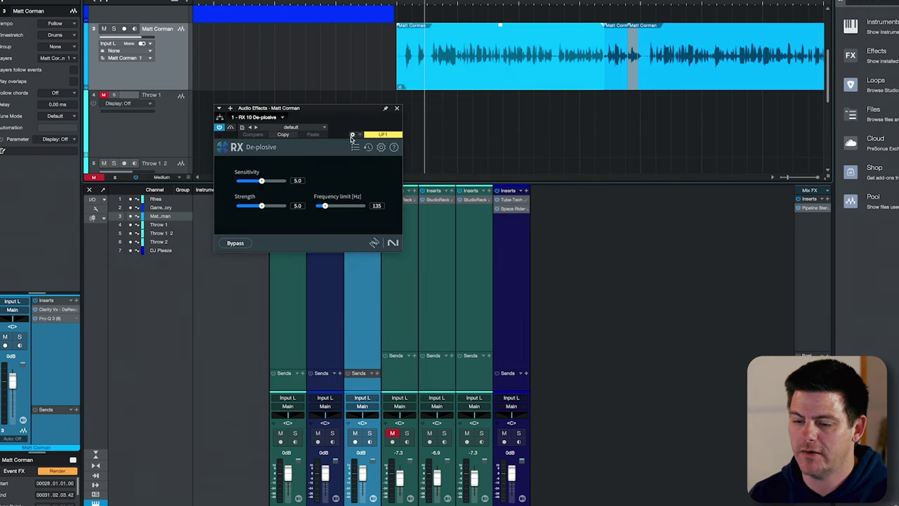
drag(311, 110, 486, 108)
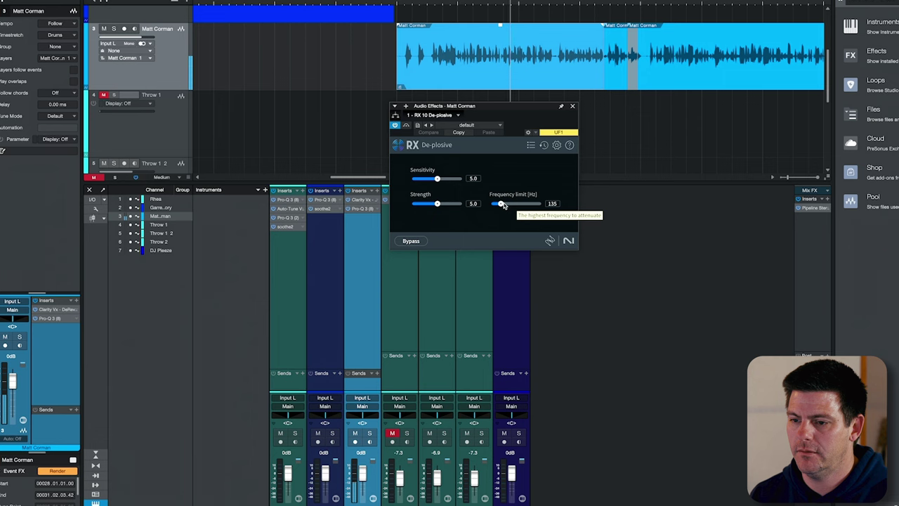
drag(504, 204, 504, 205)
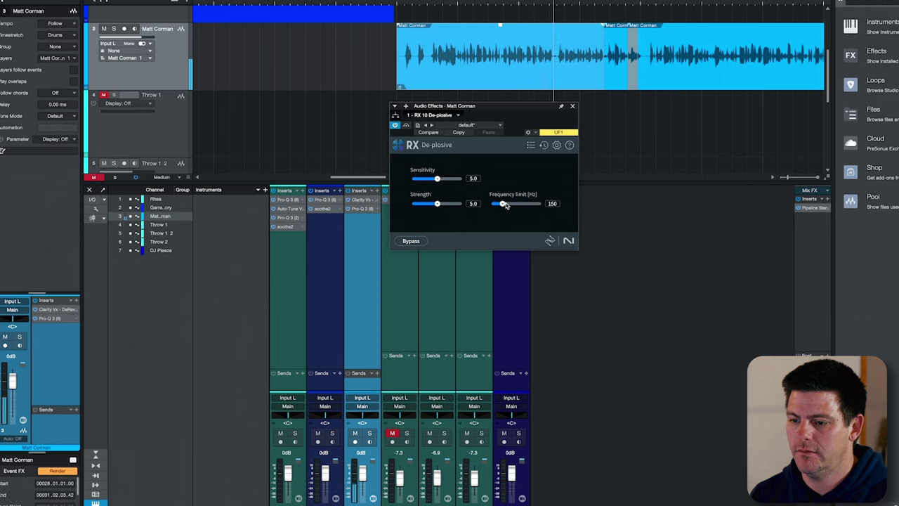
click(572, 108)
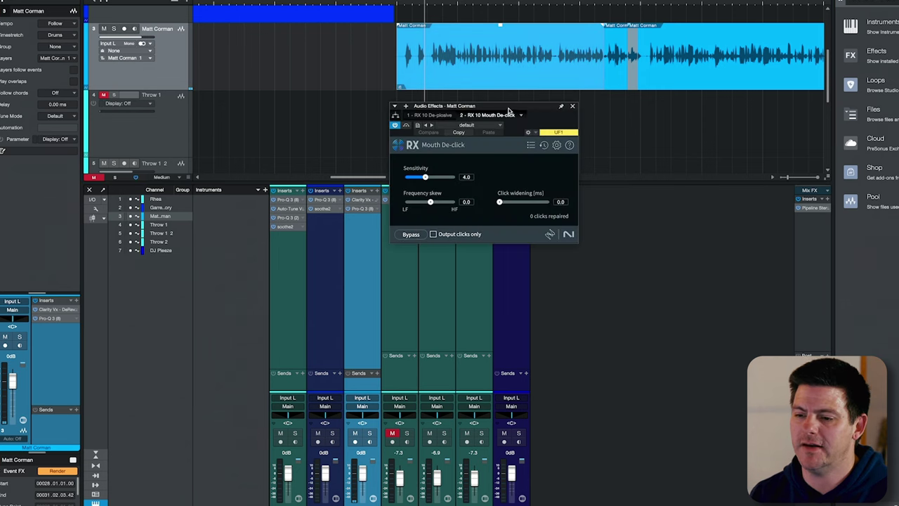
Step: Add RX 10 Mouth De-click to the split vocal event, and audition it normally and with only the clicks output
drag(508, 110, 508, 116)
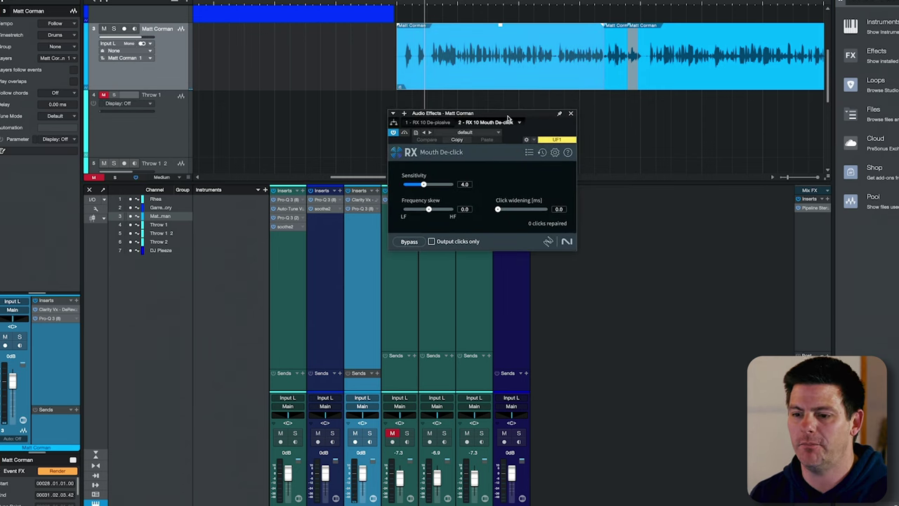
key(space)
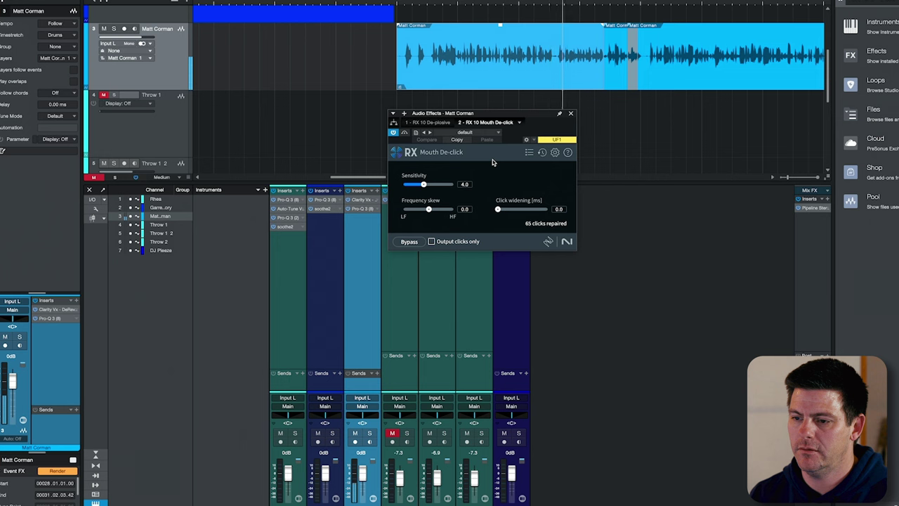
key(space)
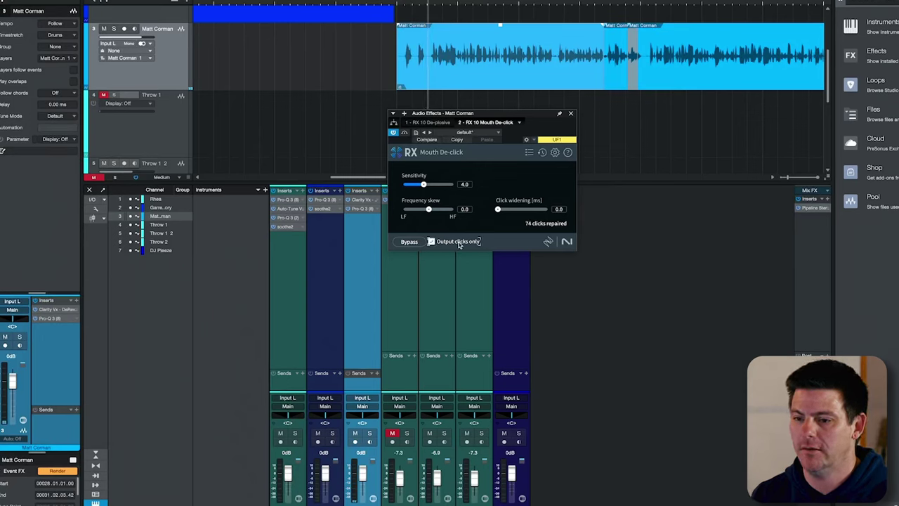
key(space)
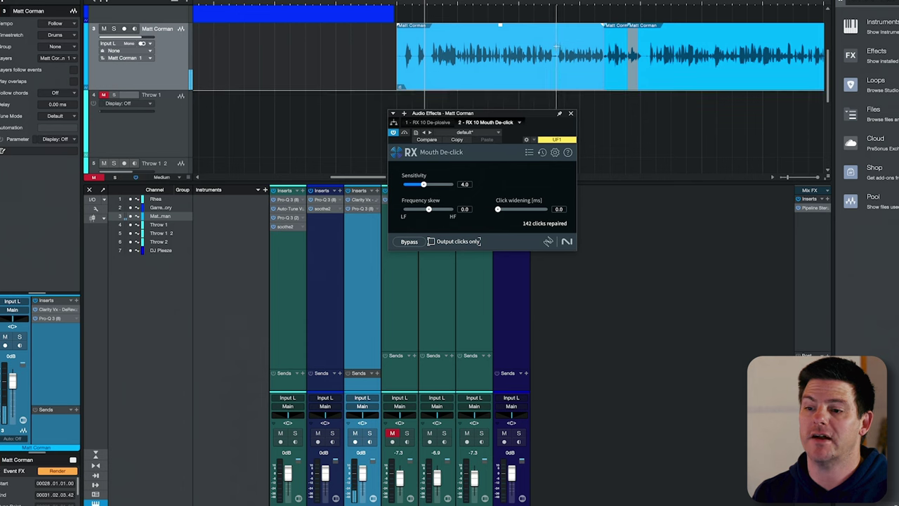
click(570, 113)
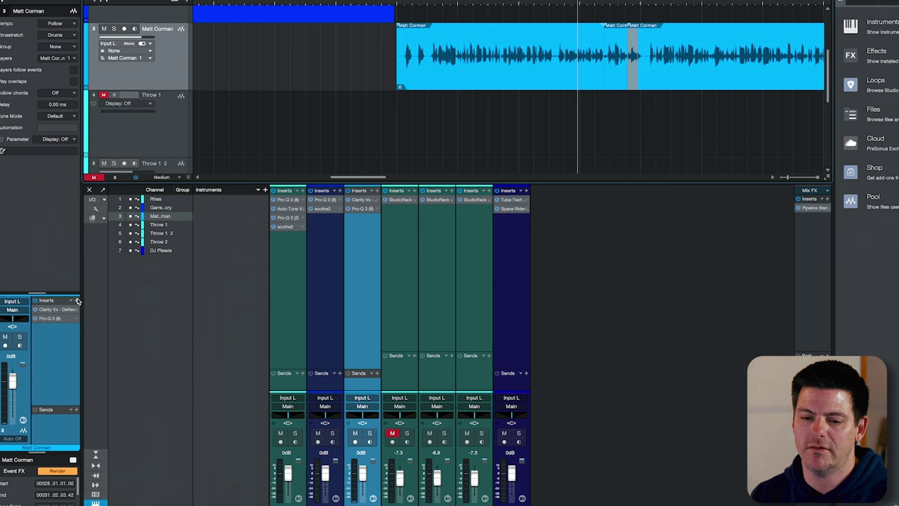
Step: Insert FabFilter Pro-MB after Pro-Q 3 on the third vocal track and load its "404" preset
click(77, 300)
text(pr)
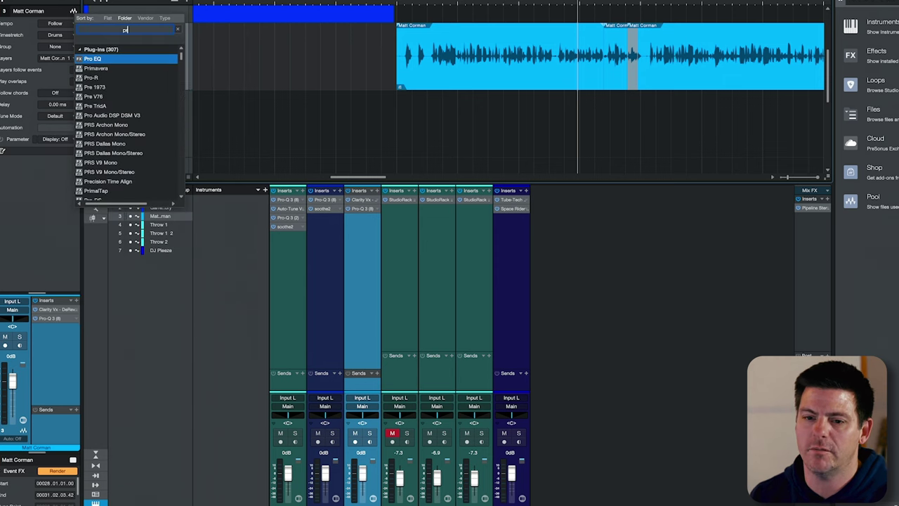
text(o)
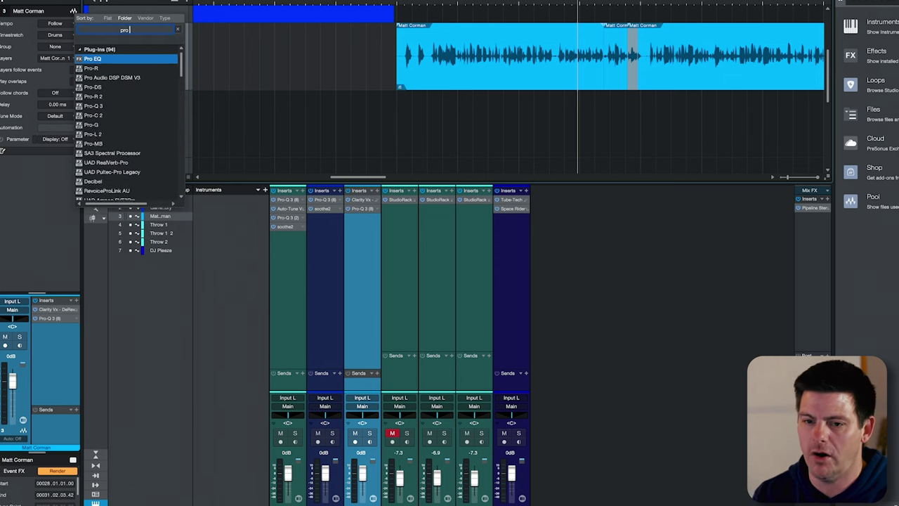
key(BackSpace)
key(BackSpace)
key(BackSpace)
text(fab)
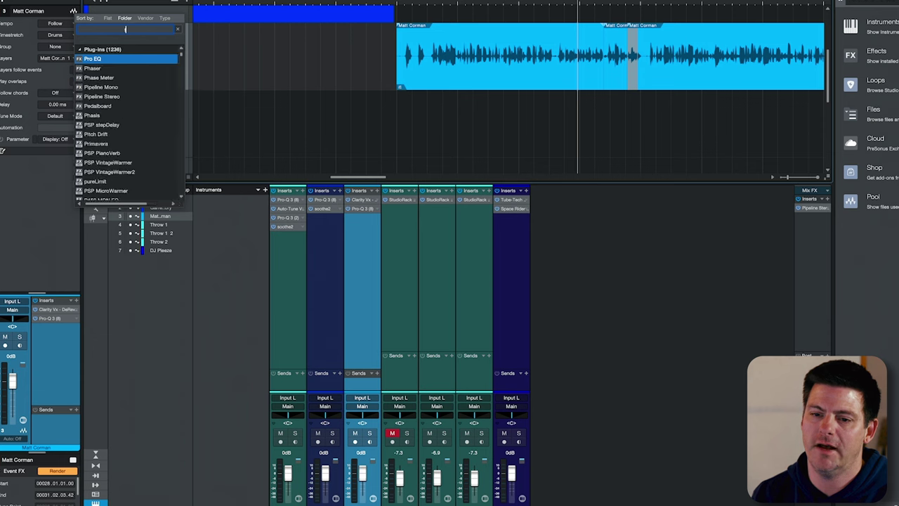
key(Up)
key(Up)
key(Return)
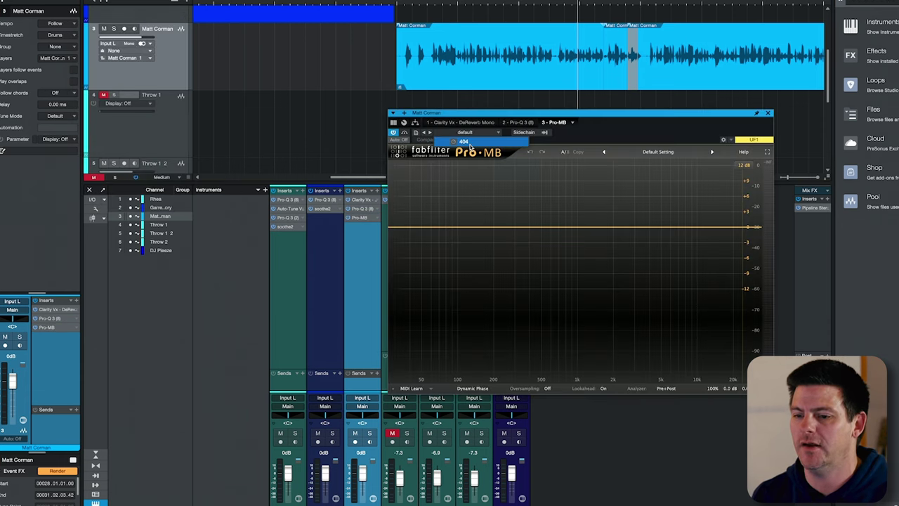
Step: Lower the threshold of Pro-MB's 100 Hz to 1 kHz band during playback until it compresses the low mids
click(516, 227)
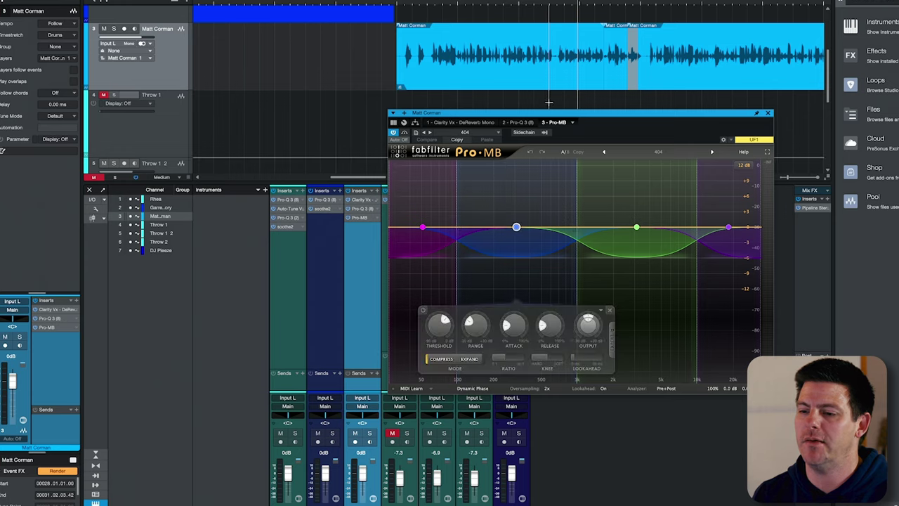
drag(630, 127, 480, 127)
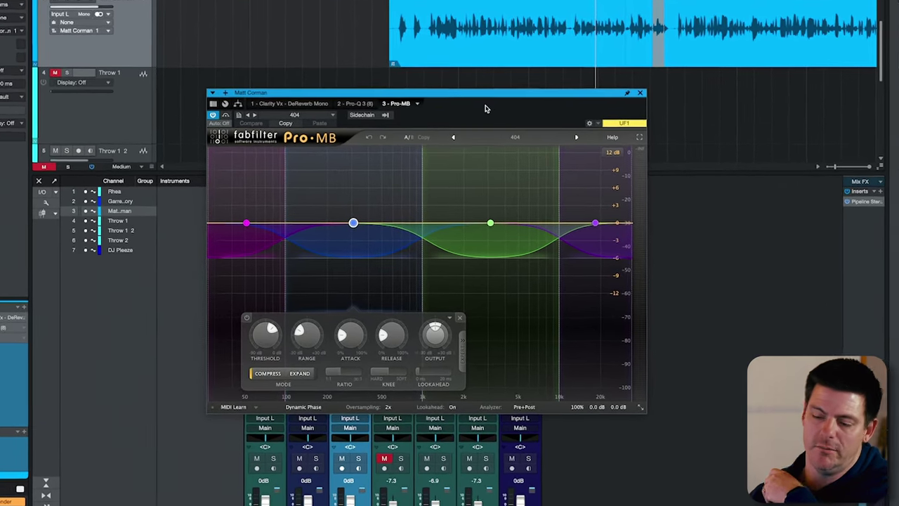
click(472, 184)
click(348, 192)
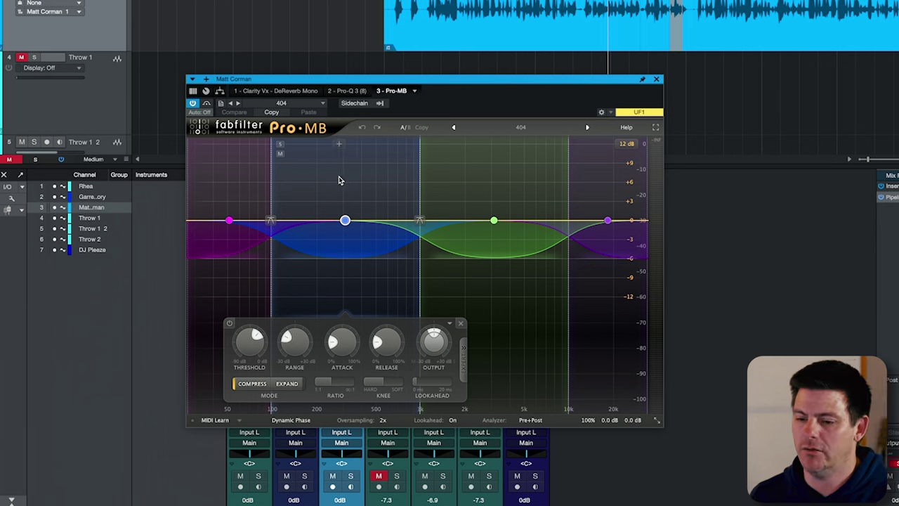
key(space)
drag(247, 344, 244, 342)
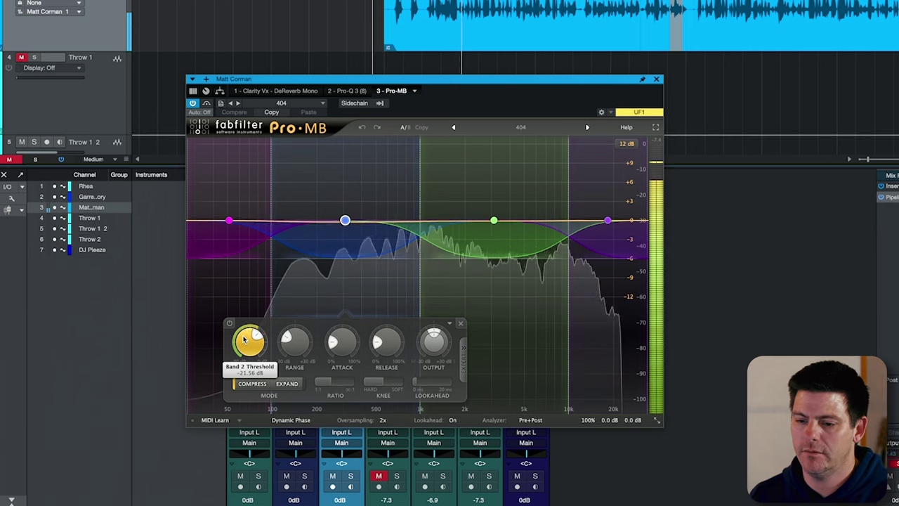
Step: Lower the threshold of the 1 kHz to 10 kHz band and raise Pro-MB's output level to about +1.1 dB
click(489, 253)
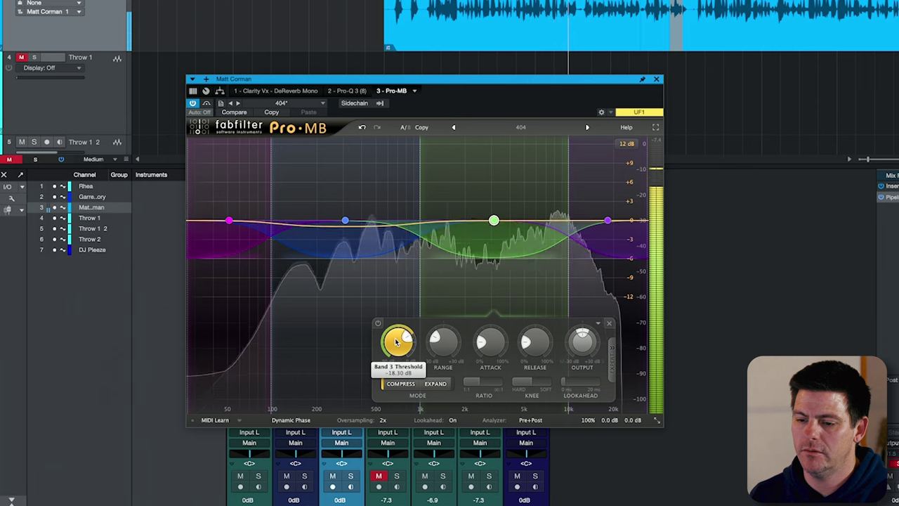
drag(386, 366, 391, 355)
click(345, 221)
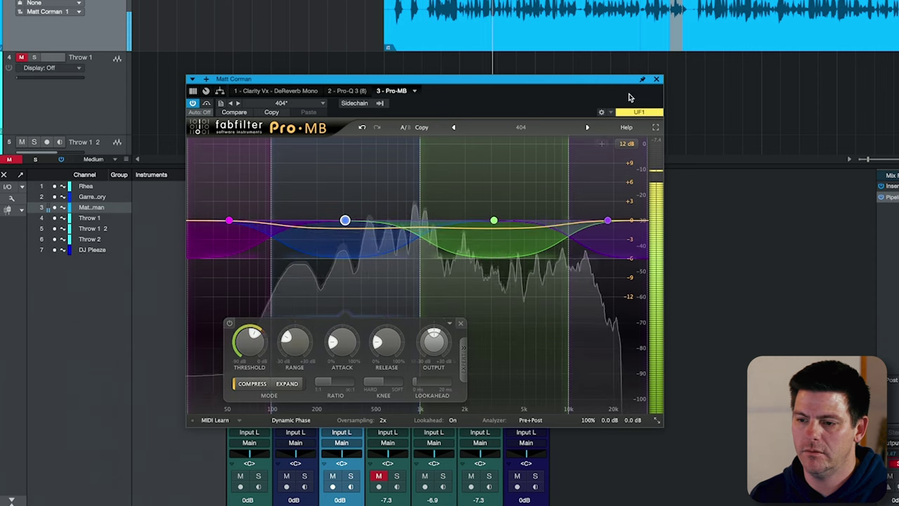
mouse_move(636, 415)
scroll(637, 414, up, 3)
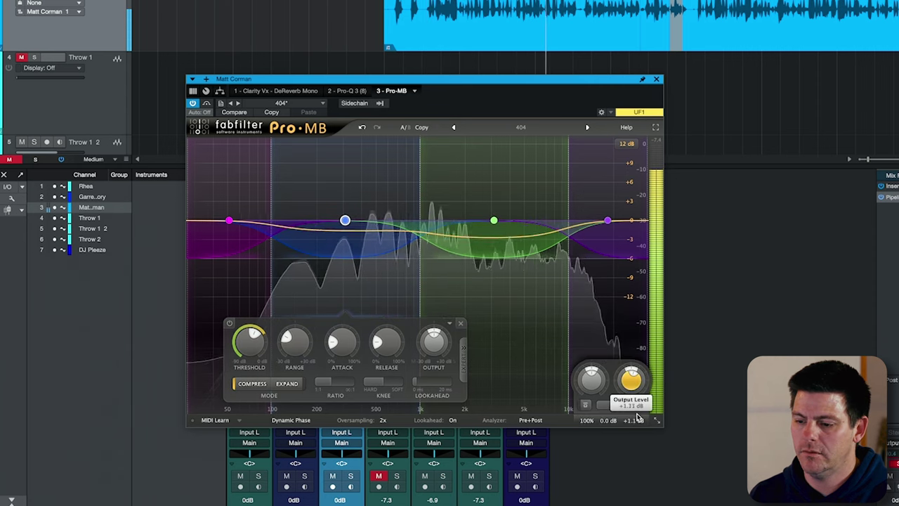
Step: Raise Pro-MB's output level to about +1.8 dB and toggle all inserts on the third vocal track to compare the sound
scroll(637, 414, up, 1)
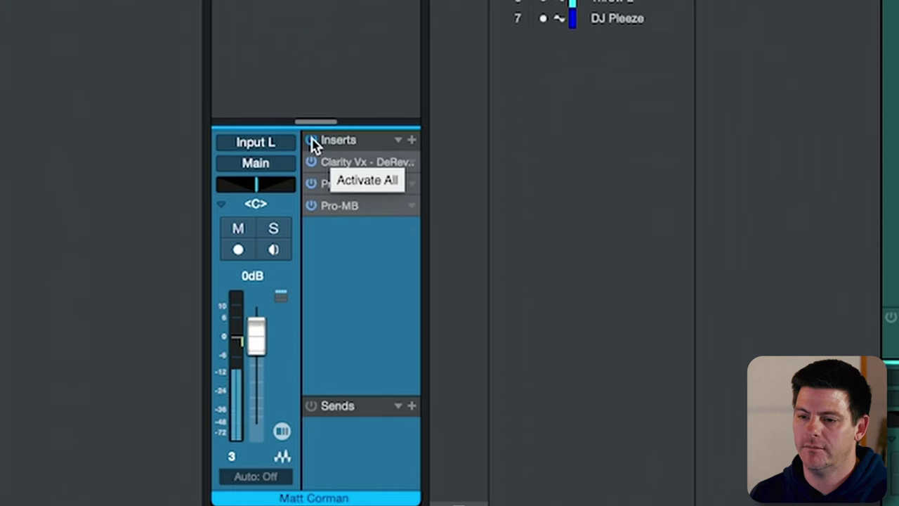
click(311, 140)
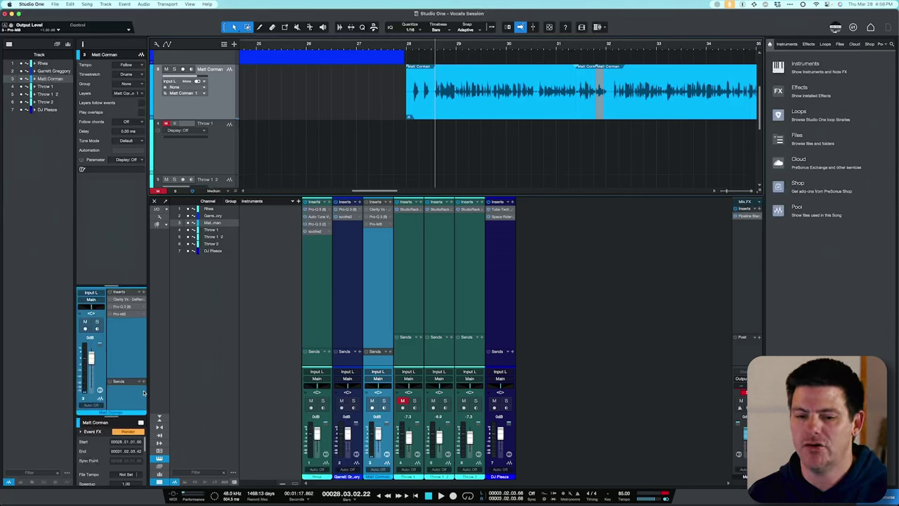
Step: Insert soothe2 after Pro-MB, set band 4 to about 12.3 kHz with 7.4 dB sensitivity, and raise the depth to about 6.4
click(145, 292)
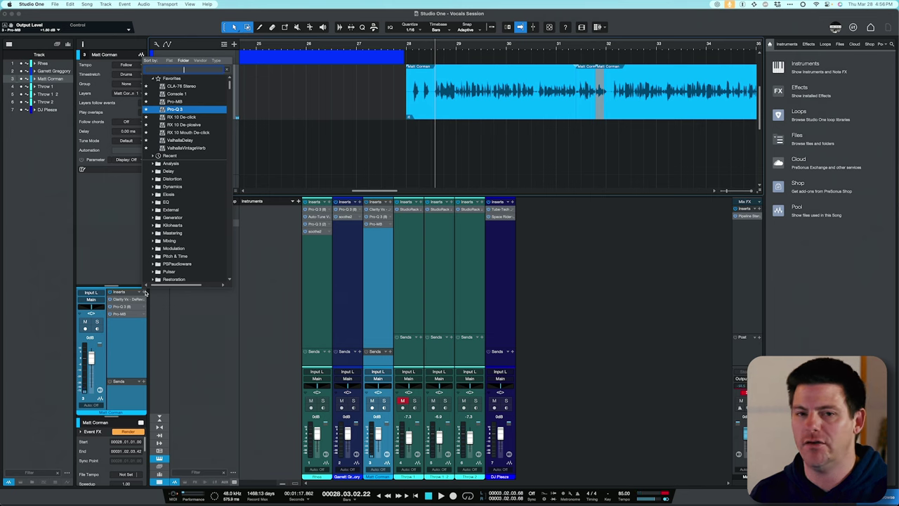
text(sooth)
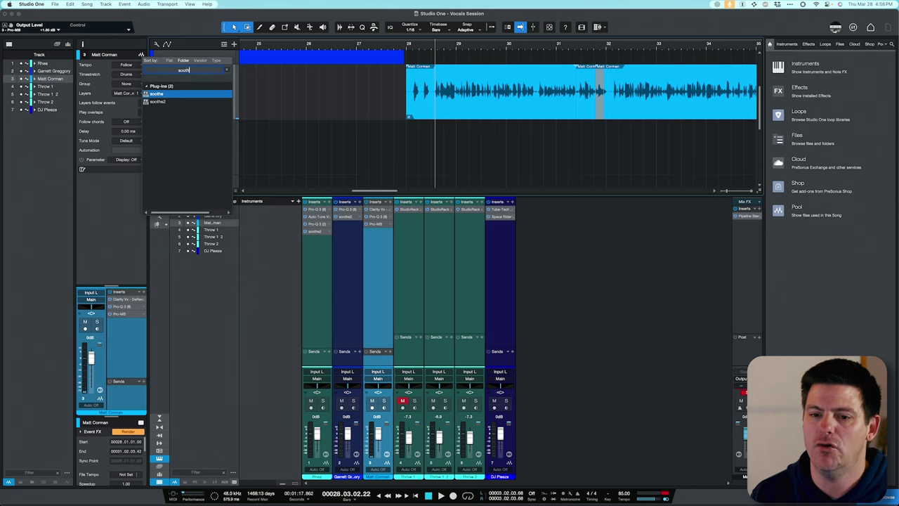
double_click(159, 101)
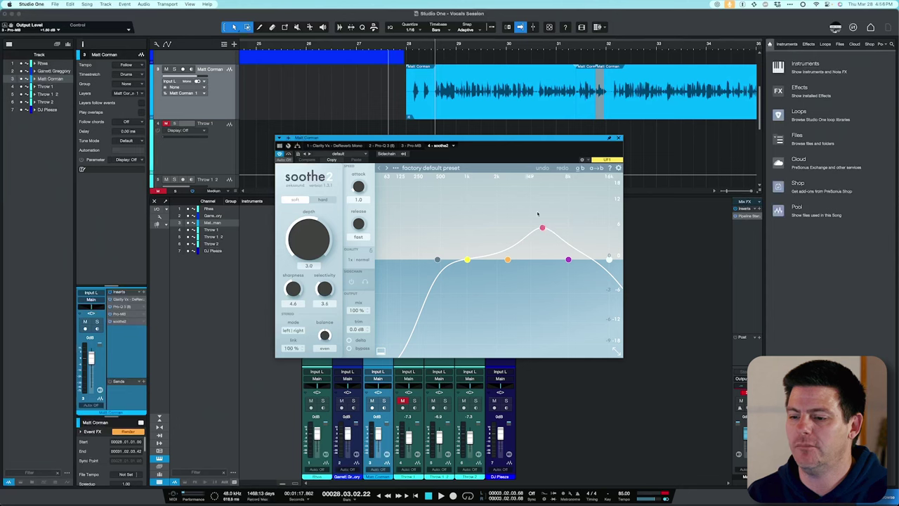
drag(566, 257, 593, 221)
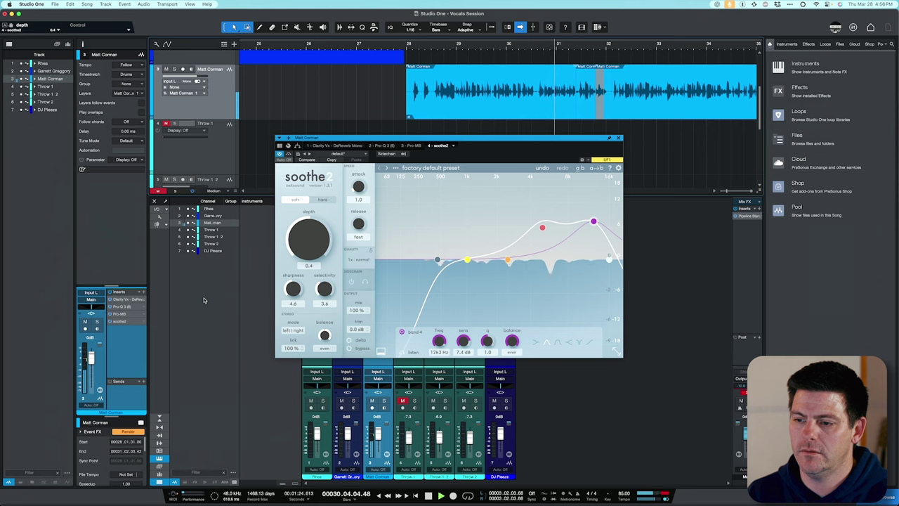
key(space)
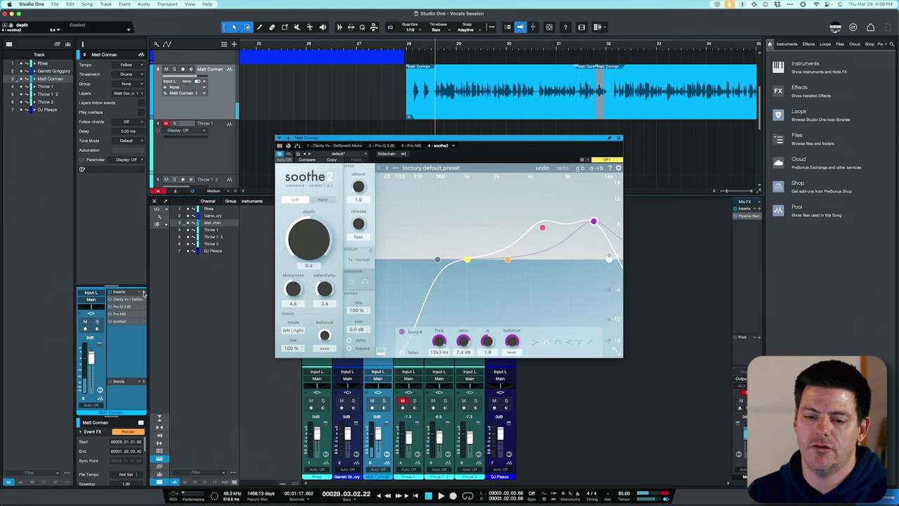
Step: Insert a second Pro-Q 3 after soothe2 with a bell boost in the upper mids and a +6 dB high shelf near 5.8 kHz
click(144, 294)
click(186, 115)
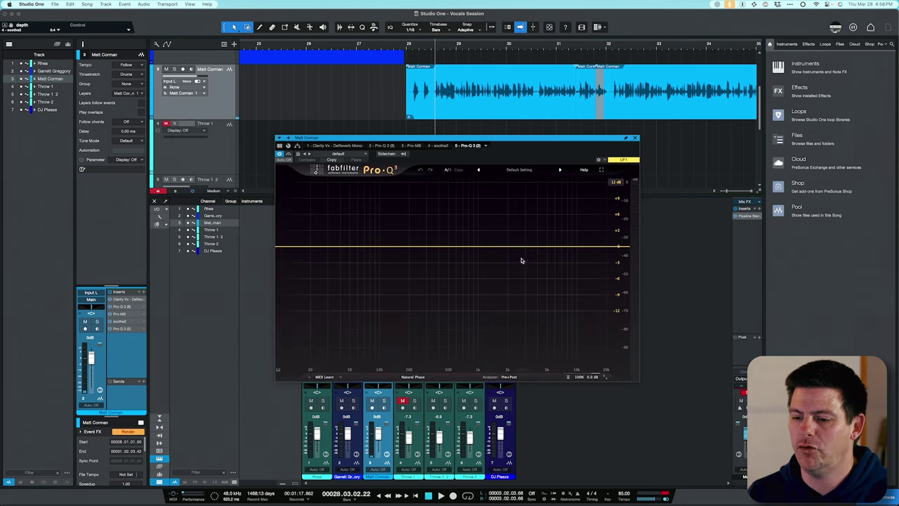
drag(511, 246, 553, 230)
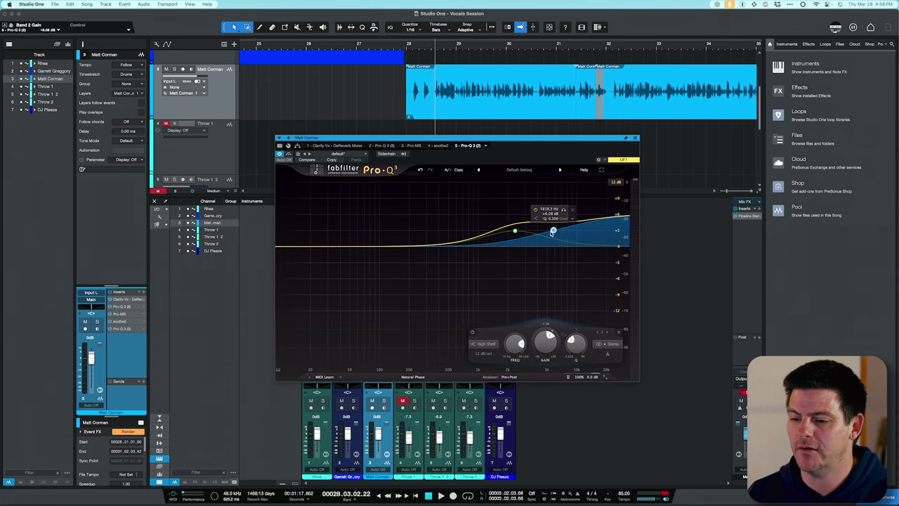
Step: During playback, set the bell boost to about +1.9 dB at 3.3 kHz and shift the high shelf further up in frequency
click(516, 232)
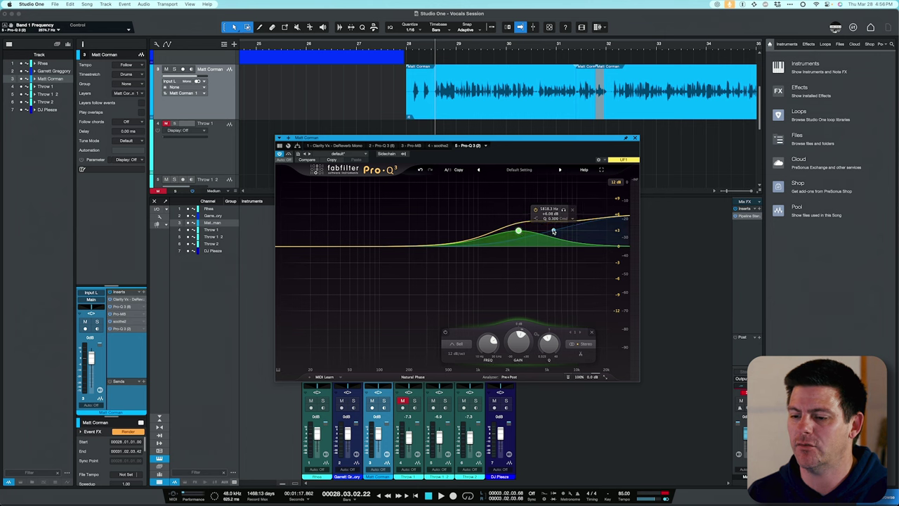
click(553, 231)
key(space)
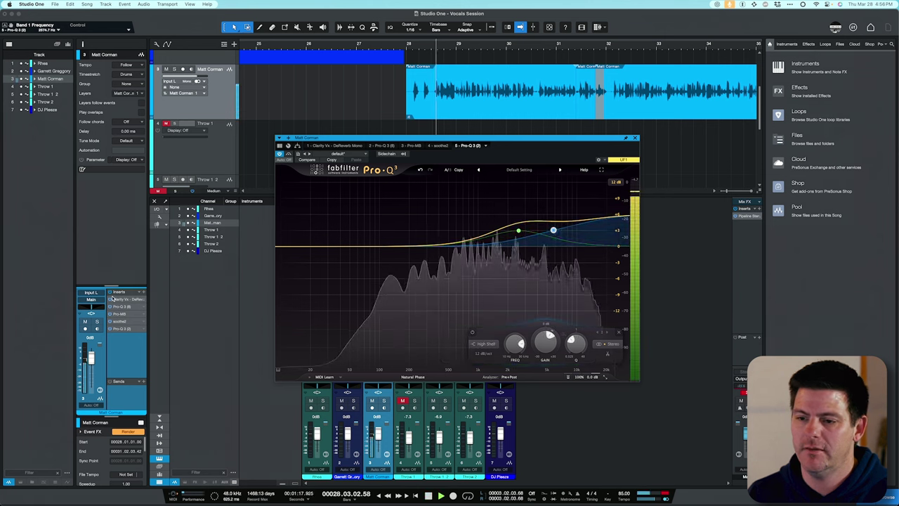
drag(518, 231, 594, 232)
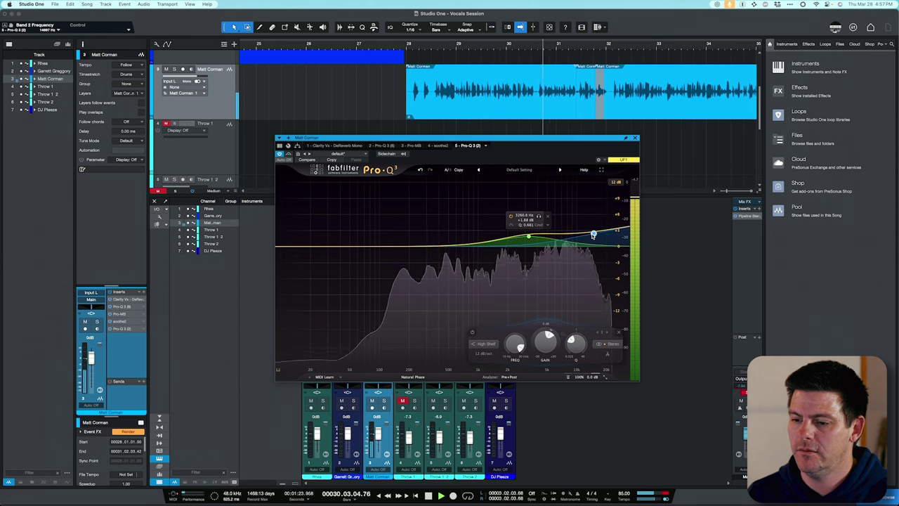